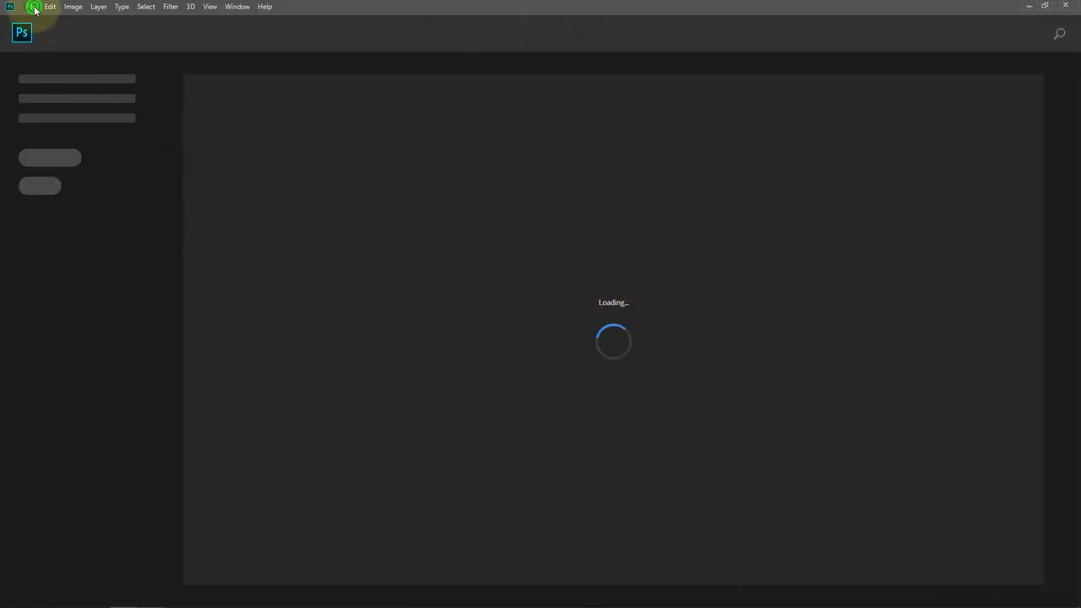
- Open the grey brick wall image 1.jpg from the Paint Photo On Wall folder
{"action": "left_click", "coordinate": [33, 7]}
{"action": "left_click", "coordinate": [39, 30]}
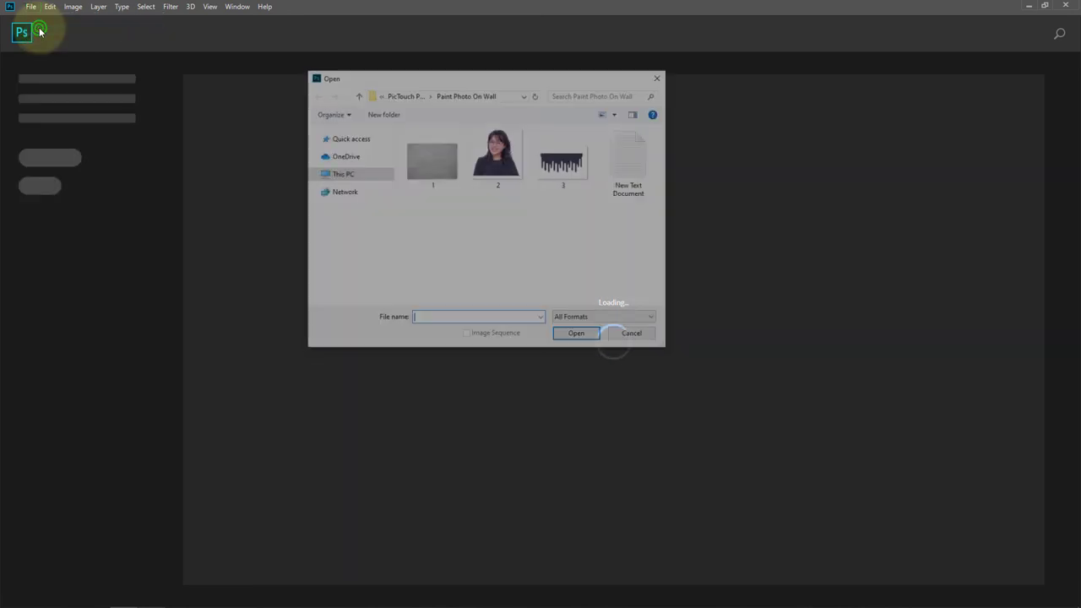
{"action": "left_click", "coordinate": [429, 169]}
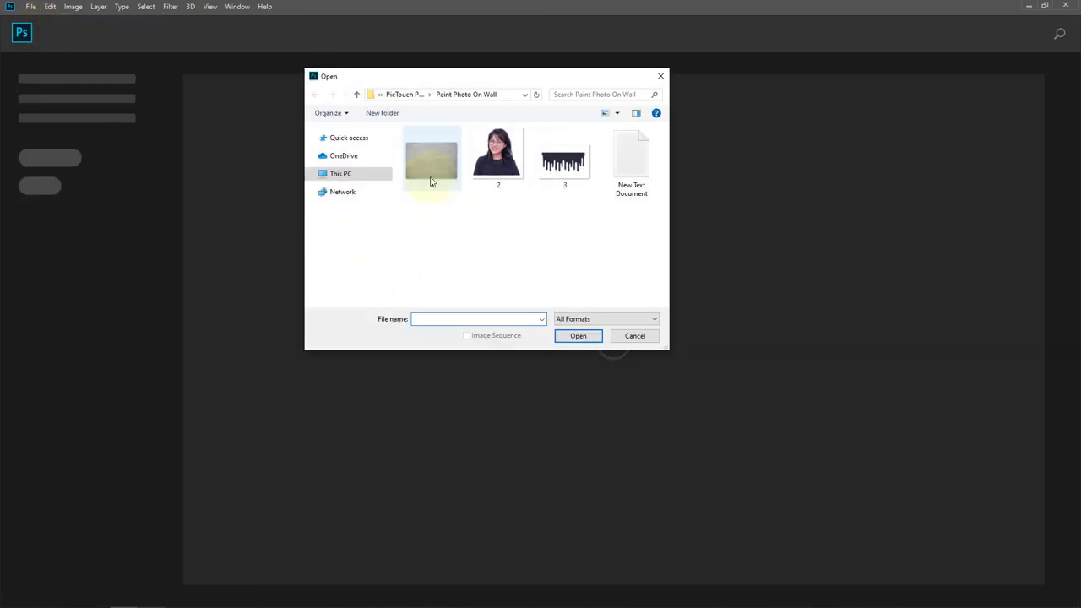
{"action": "left_click", "coordinate": [578, 336]}
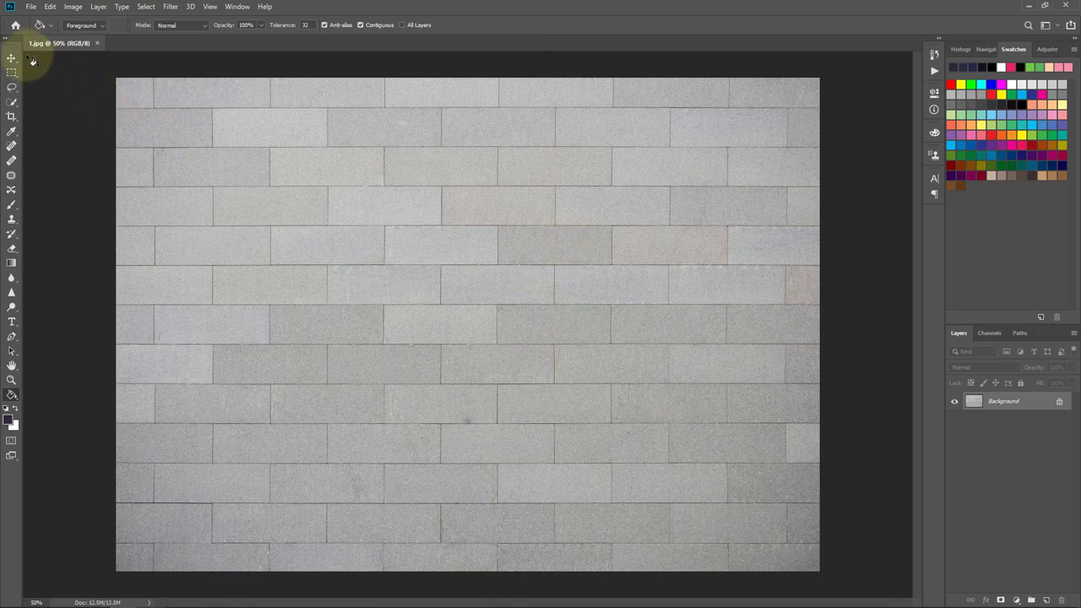
- Embed portrait image 2 as a new layer, moved slightly up and left of centre, and commit it
{"action": "left_click", "coordinate": [30, 7]}
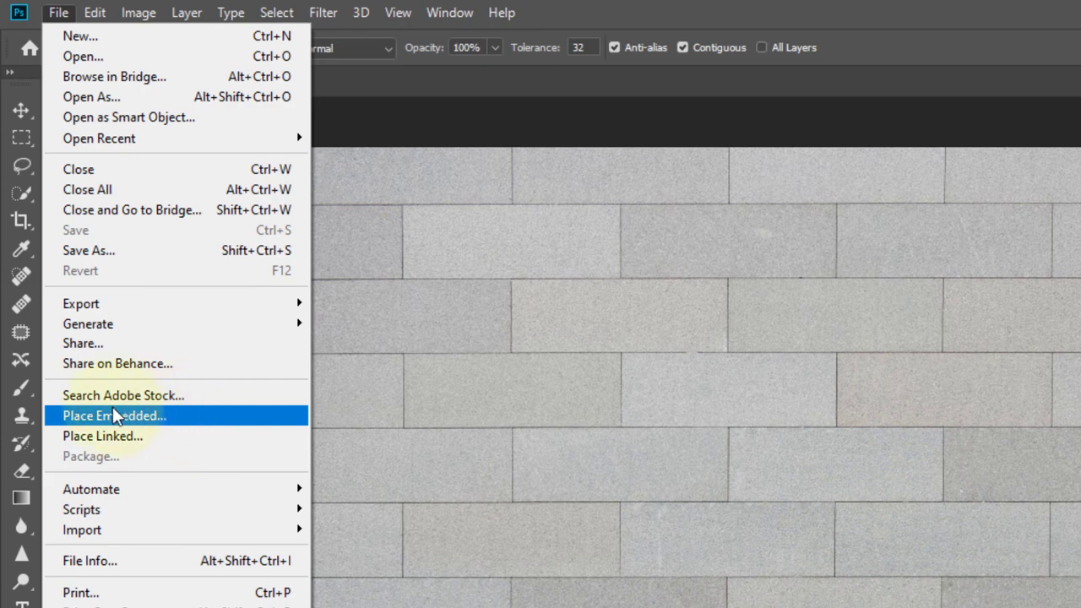
{"action": "left_click", "coordinate": [184, 418]}
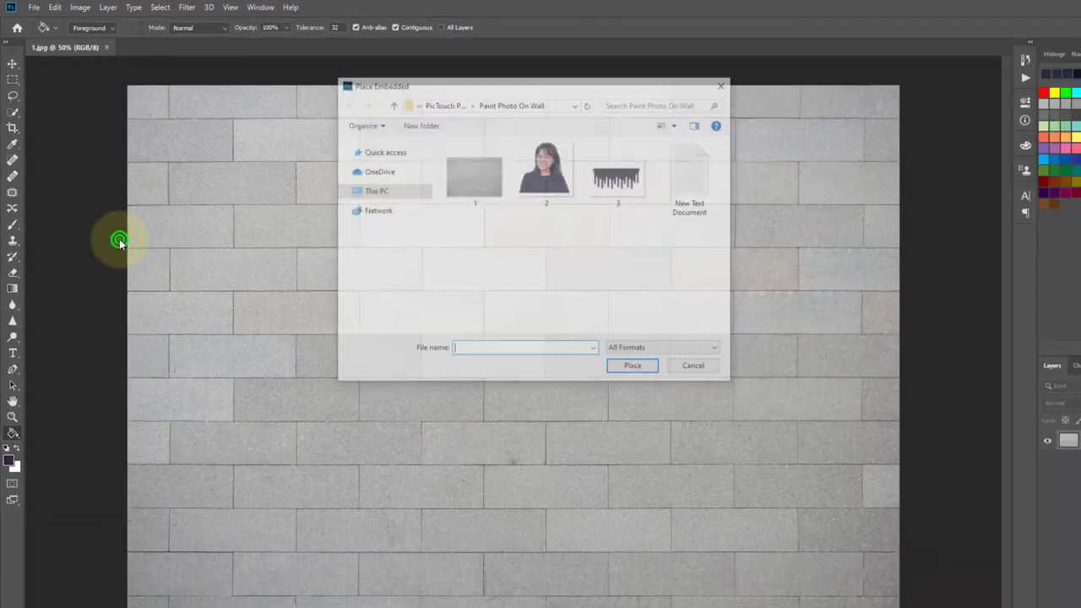
{"action": "left_click", "coordinate": [495, 152]}
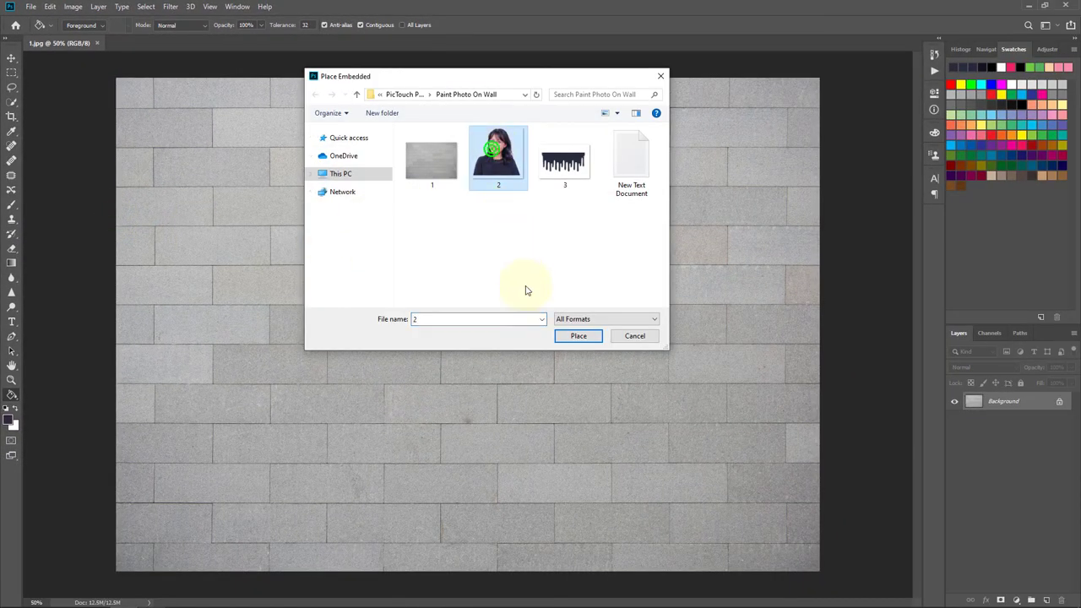
{"action": "left_click", "coordinate": [564, 337]}
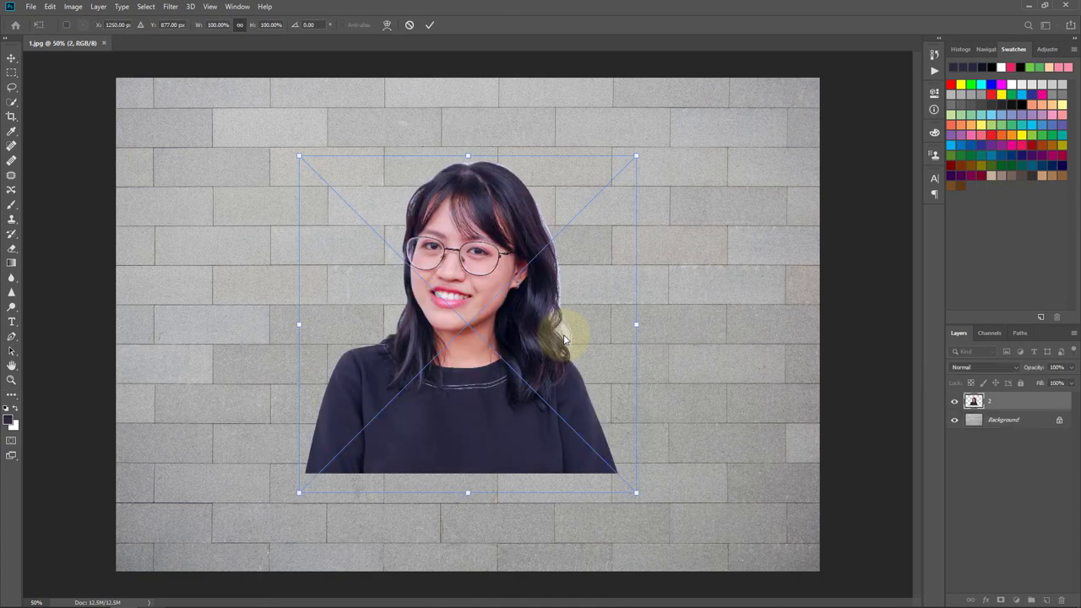
{"action": "left_click_drag", "start_coordinate": [536, 348], "coordinate": [525, 288]}
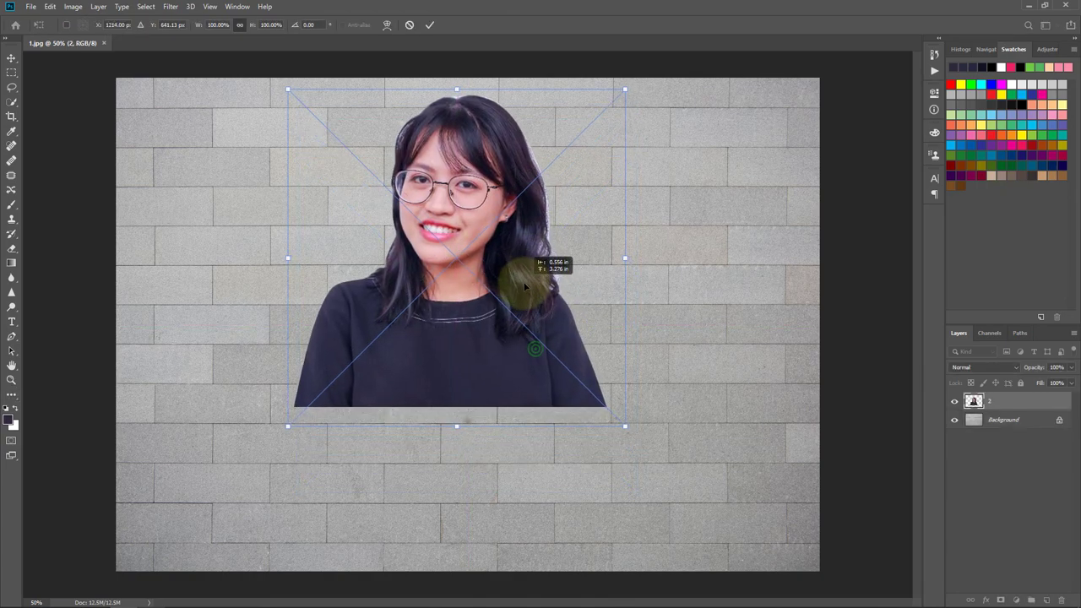
{"action": "key", "text": "Return"}
- Embed dripping-paint image 3 and position it just below the portrait's shirt hem
{"action": "key", "text": "g"}
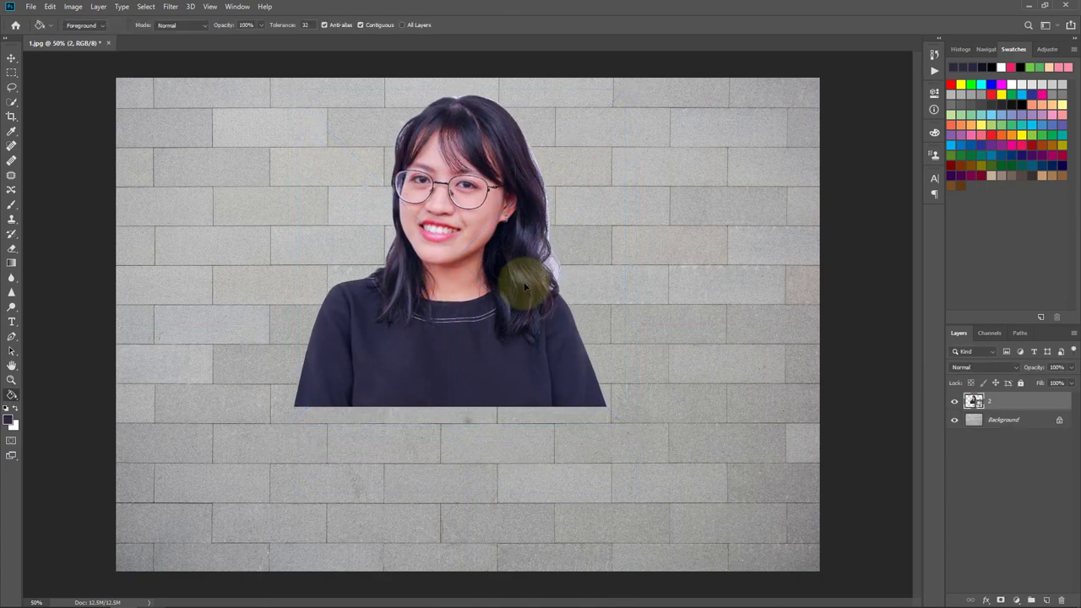
{"action": "left_click", "coordinate": [11, 57]}
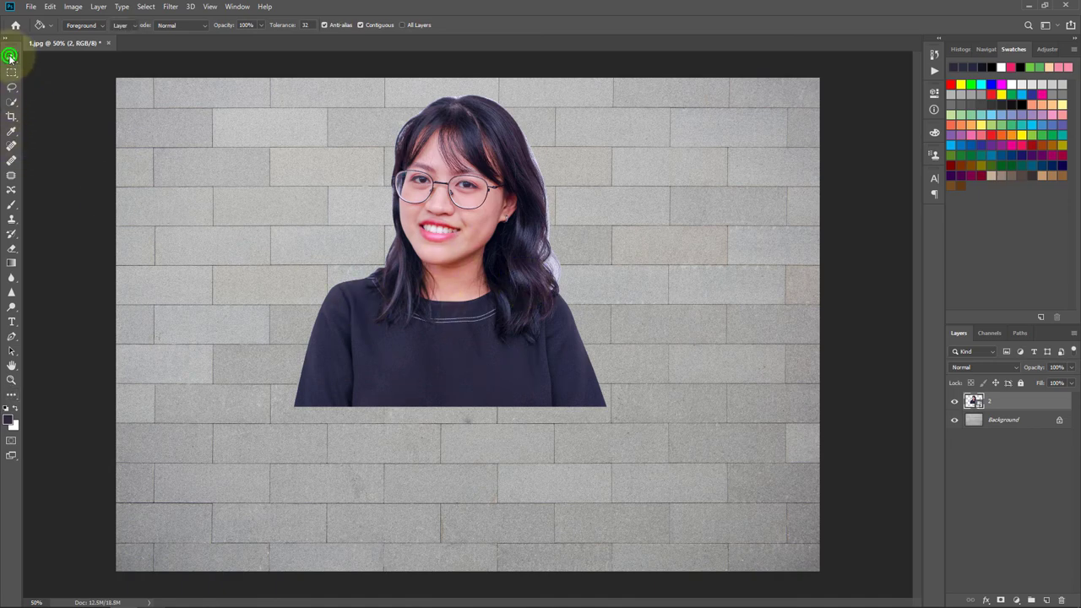
{"action": "left_click", "coordinate": [31, 7]}
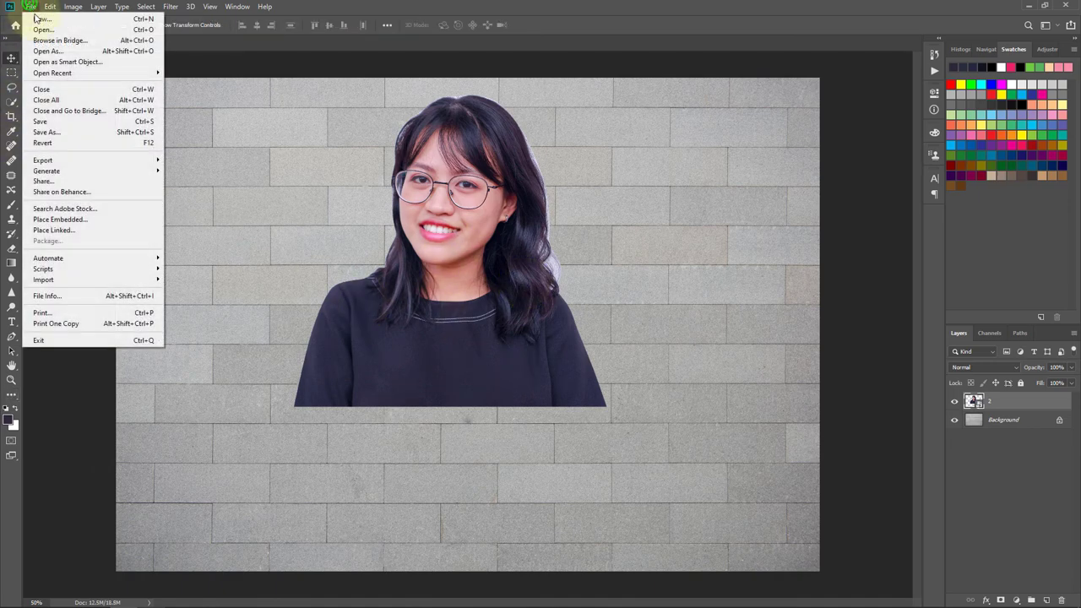
{"action": "left_click", "coordinate": [67, 219]}
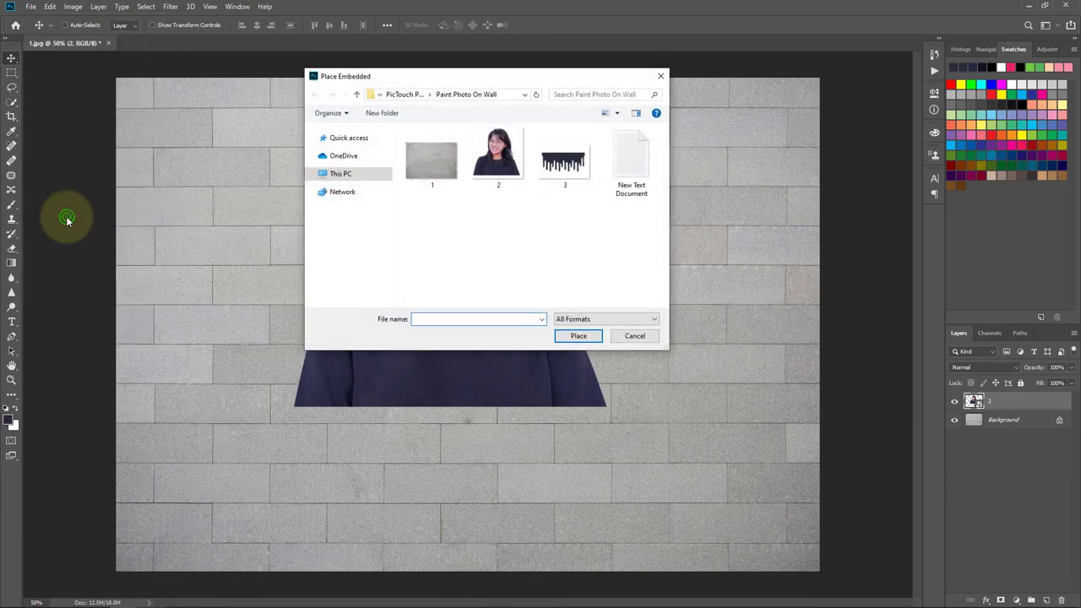
{"action": "left_click", "coordinate": [564, 162]}
{"action": "left_click", "coordinate": [573, 336]}
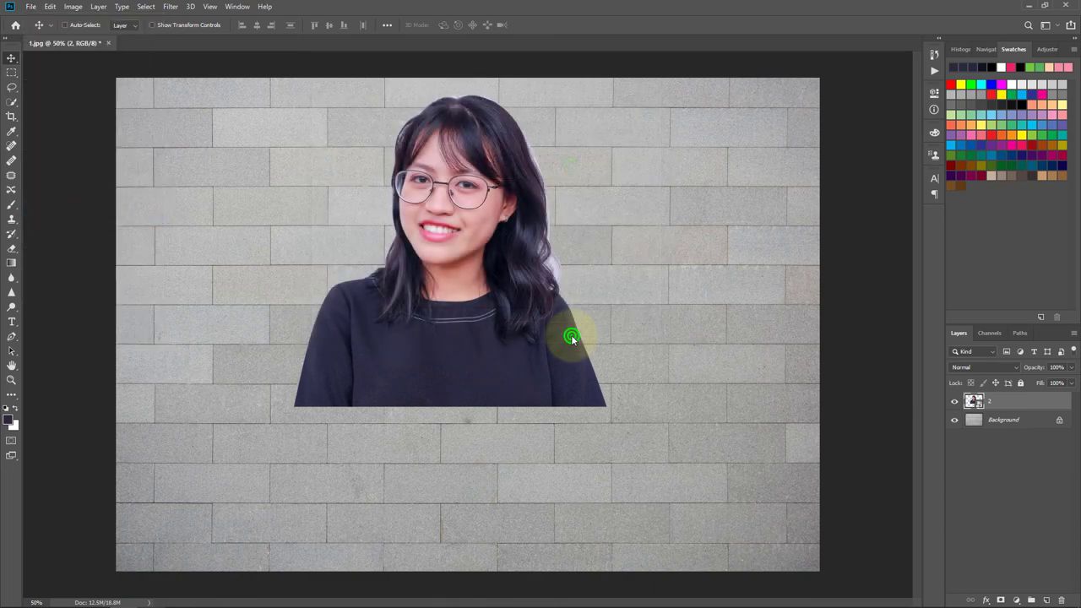
{"action": "left_click_drag", "start_coordinate": [519, 287], "coordinate": [498, 425]}
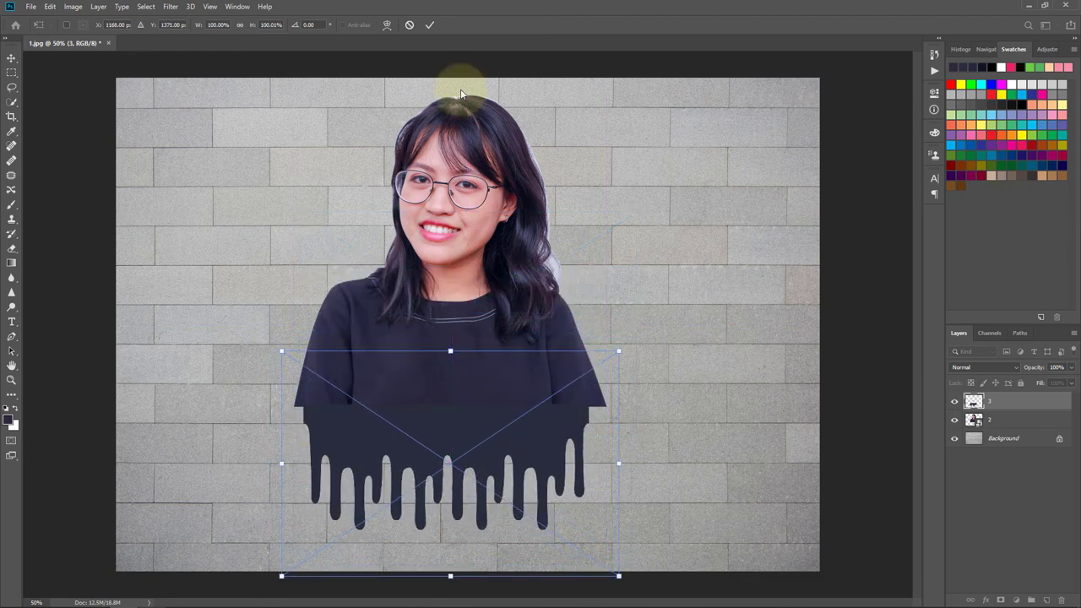
{"action": "left_click", "coordinate": [432, 26]}
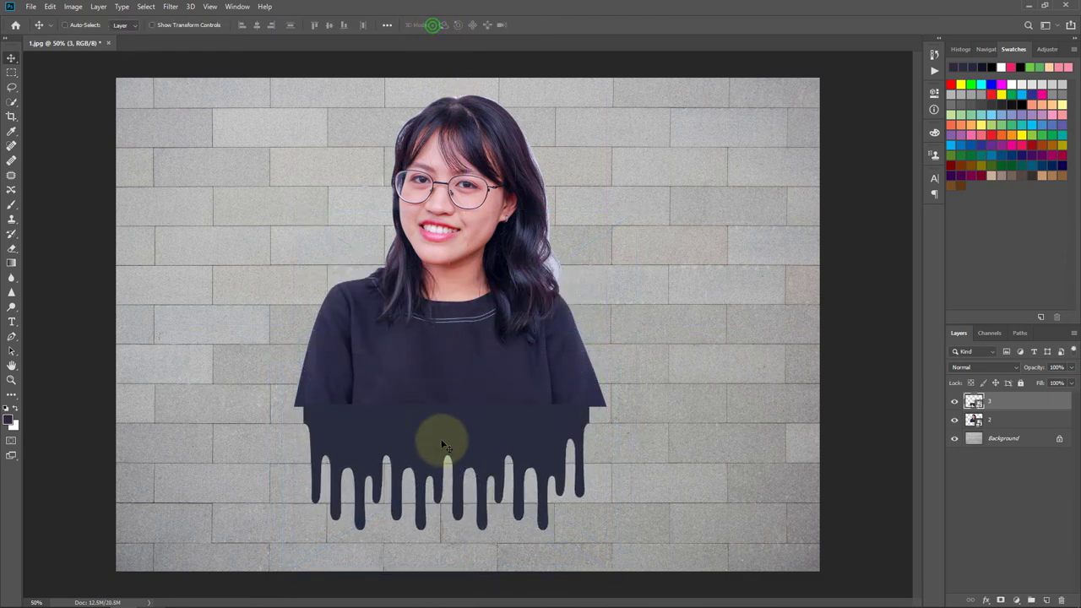
{"action": "left_click_drag", "start_coordinate": [442, 439], "coordinate": [440, 438]}
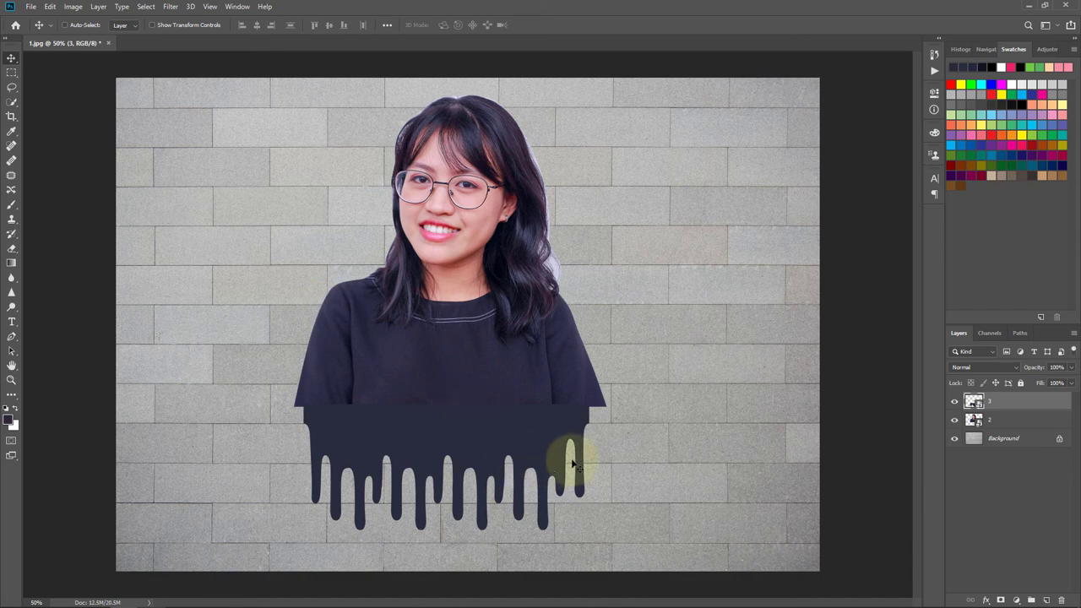
- Raise the drip shape into the shirt and move layer 3 below portrait layer 2
{"action": "key", "text": "ctrl+plus"}
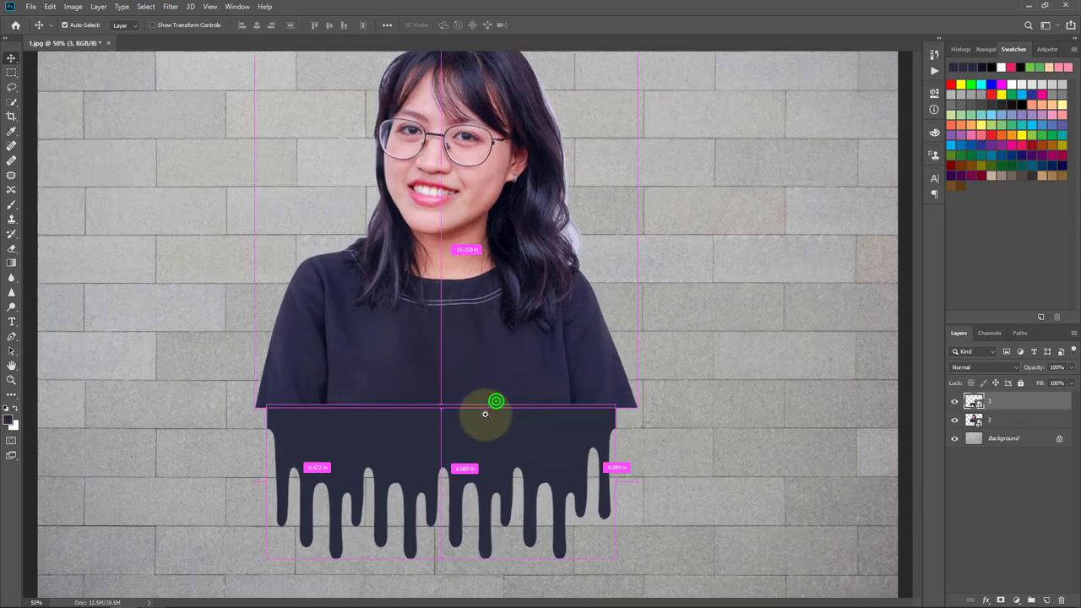
{"action": "left_click_drag", "start_coordinate": [495, 406], "coordinate": [534, 354]}
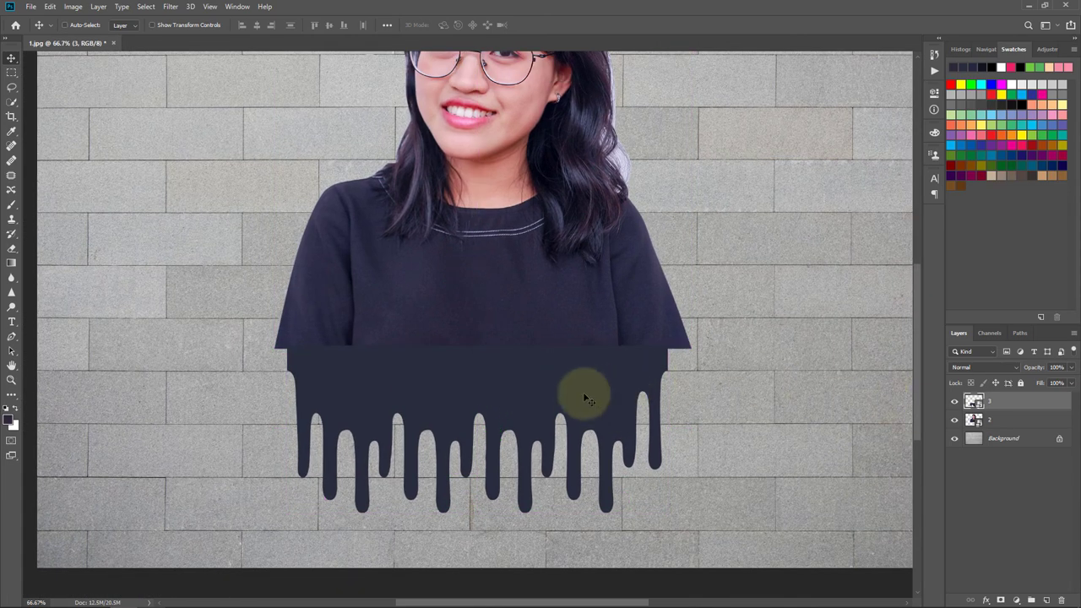
{"action": "left_click_drag", "start_coordinate": [558, 392], "coordinate": [557, 352]}
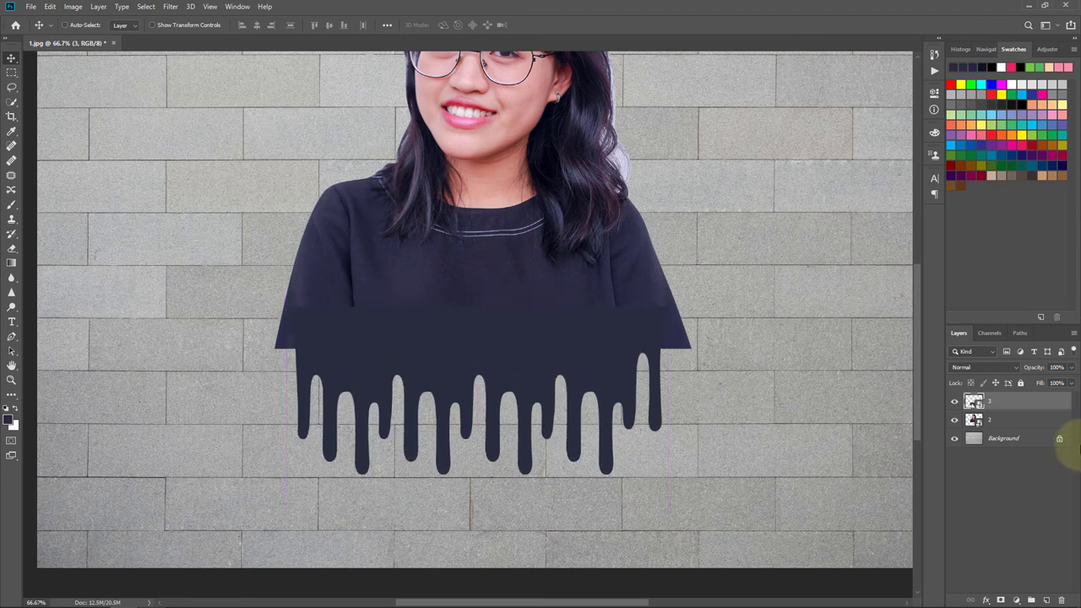
{"action": "left_click_drag", "start_coordinate": [1012, 403], "coordinate": [1010, 425]}
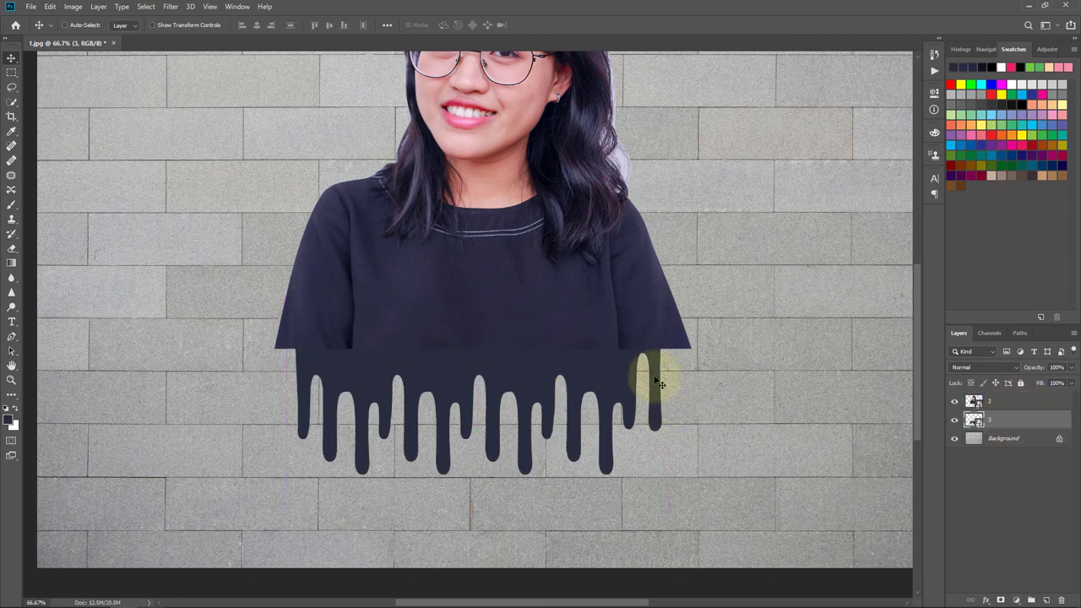
{"action": "left_click", "coordinate": [682, 327], "text": "ctrl"}
{"action": "left_click_drag", "start_coordinate": [529, 409], "coordinate": [570, 444]}
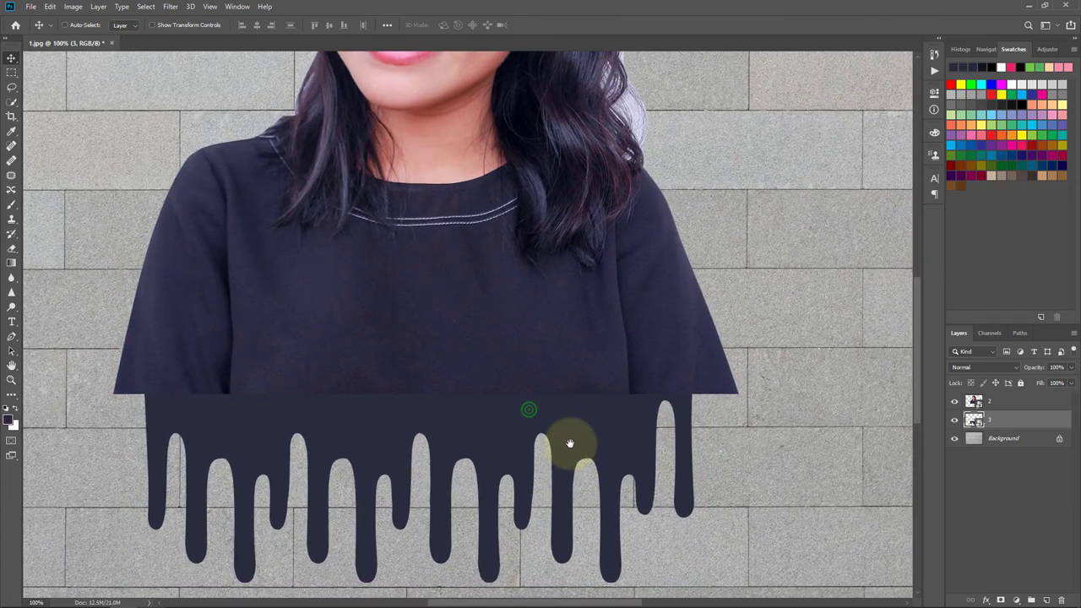
{"action": "key", "text": "ctrl+t"}
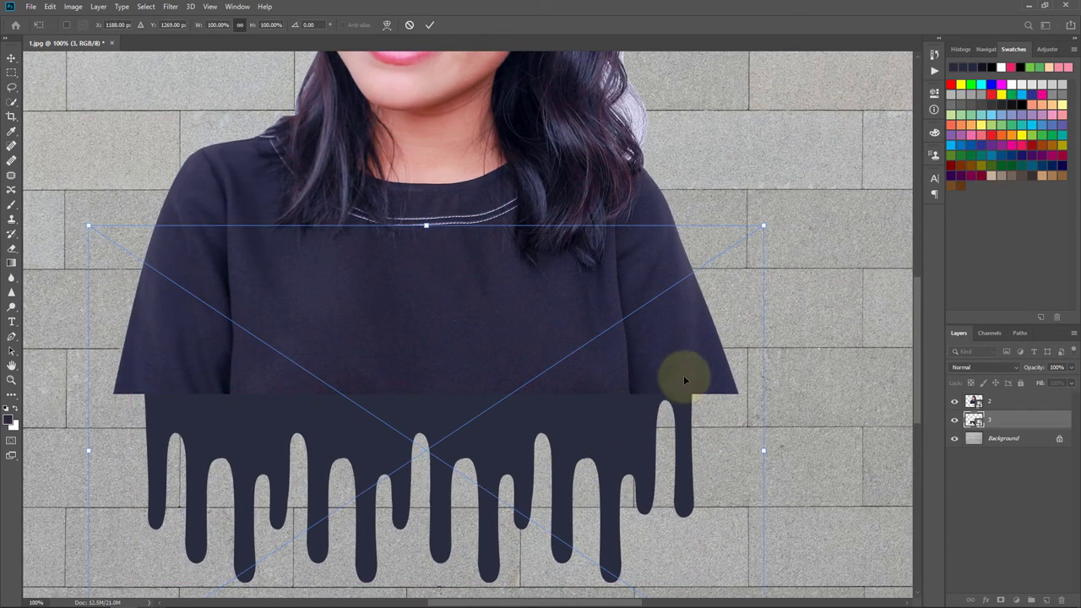
- Scale the drip shape to 106.38% and tuck its top under the shirt hem
{"action": "left_click_drag", "start_coordinate": [763, 223], "coordinate": [786, 212]}
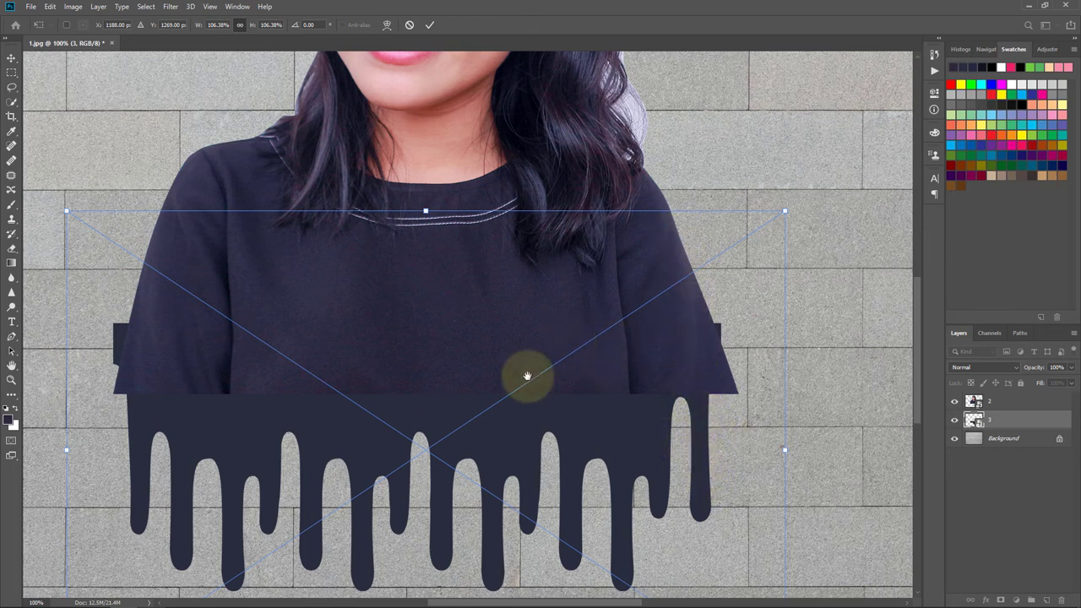
{"action": "mouse_move", "coordinate": [408, 472]}
{"action": "left_mouse_down"}
{"action": "mouse_move", "coordinate": [420, 423]}
{"action": "mouse_move", "coordinate": [419, 445]}
{"action": "left_mouse_up"}
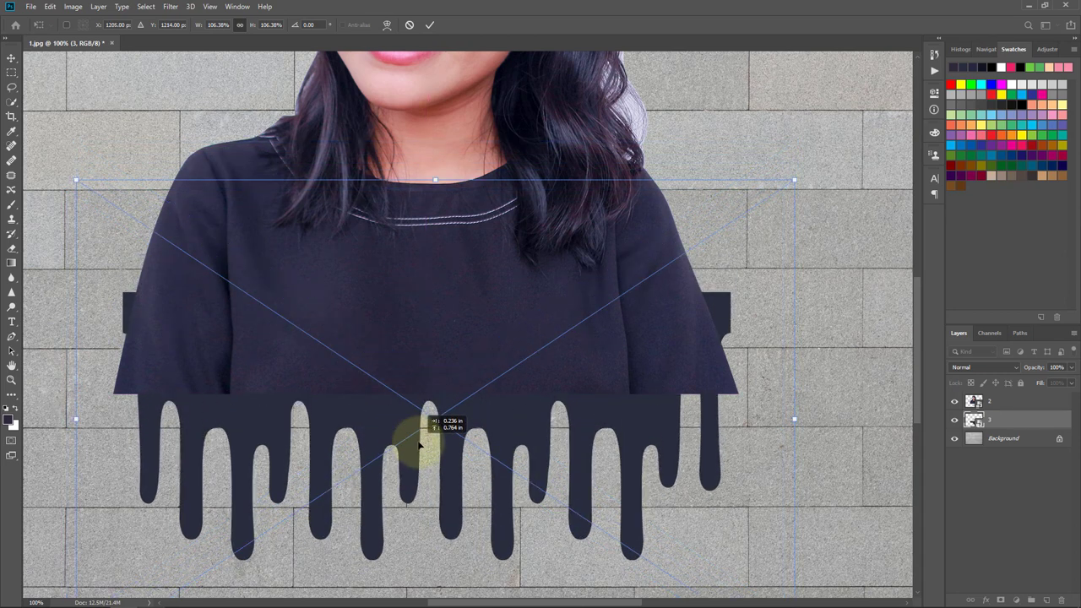
{"action": "left_click_drag", "start_coordinate": [419, 444], "coordinate": [416, 475]}
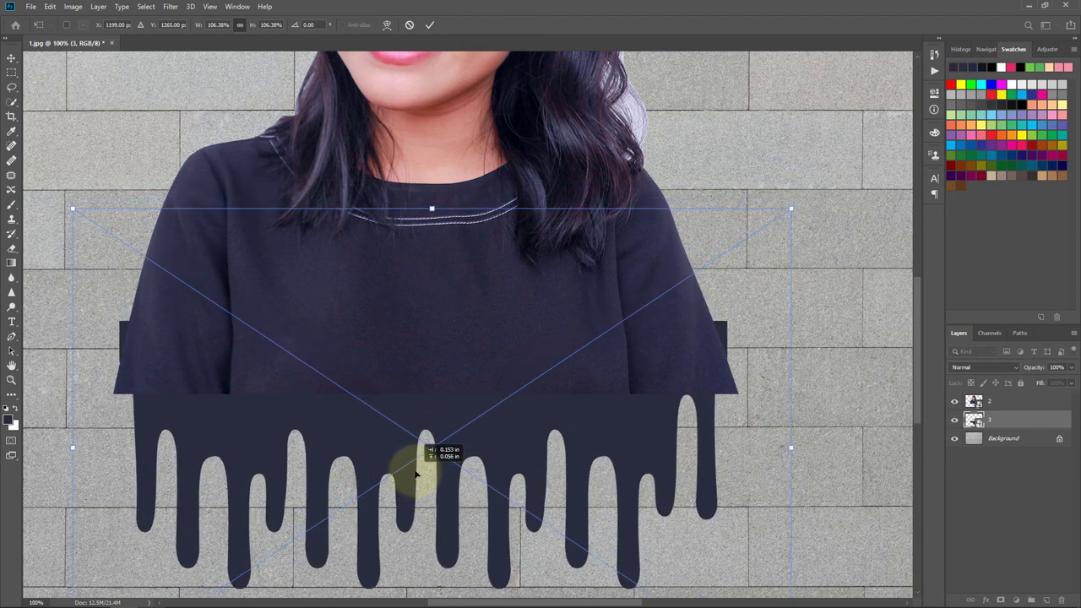
{"action": "left_click_drag", "start_coordinate": [415, 475], "coordinate": [413, 465]}
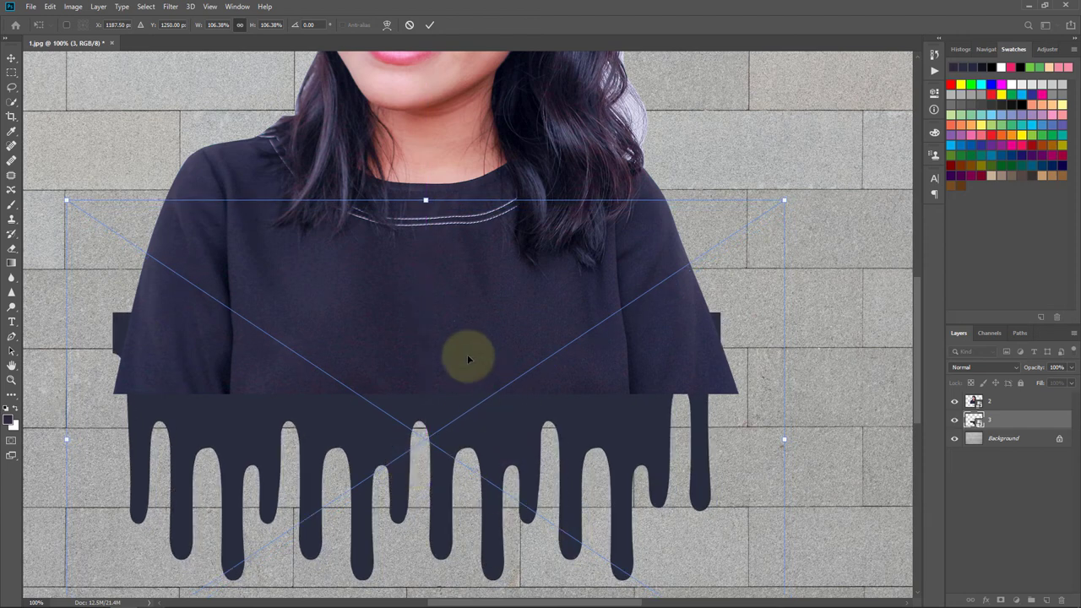
{"action": "left_click", "coordinate": [430, 26]}
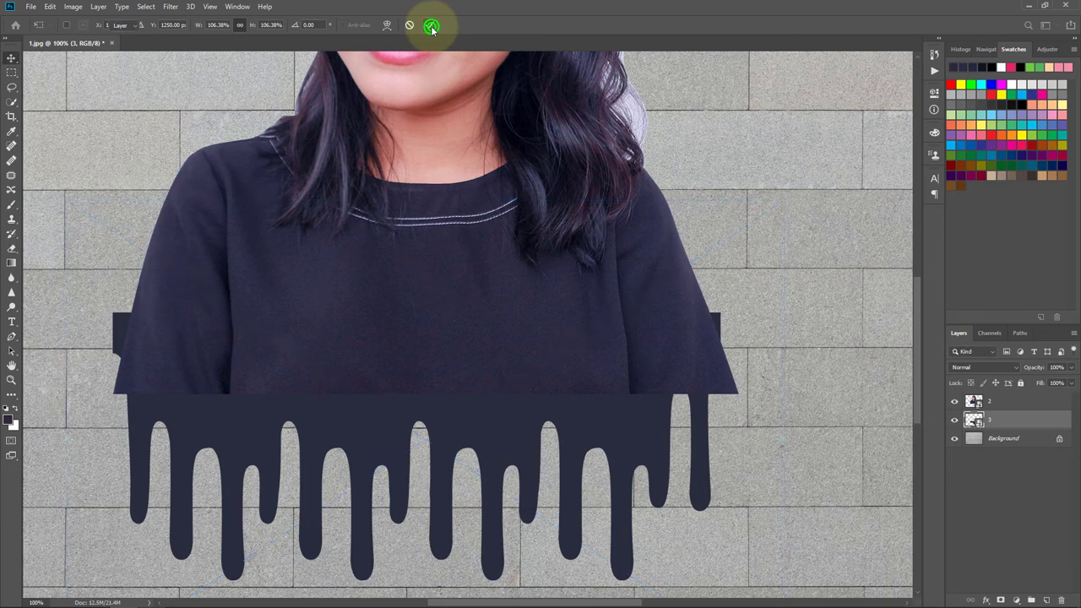
- Select layers 2 and 3 and merge them into a single layer 2
{"action": "scroll", "coordinate": [638, 343], "scroll_direction": "down", "scroll_amount": 1}
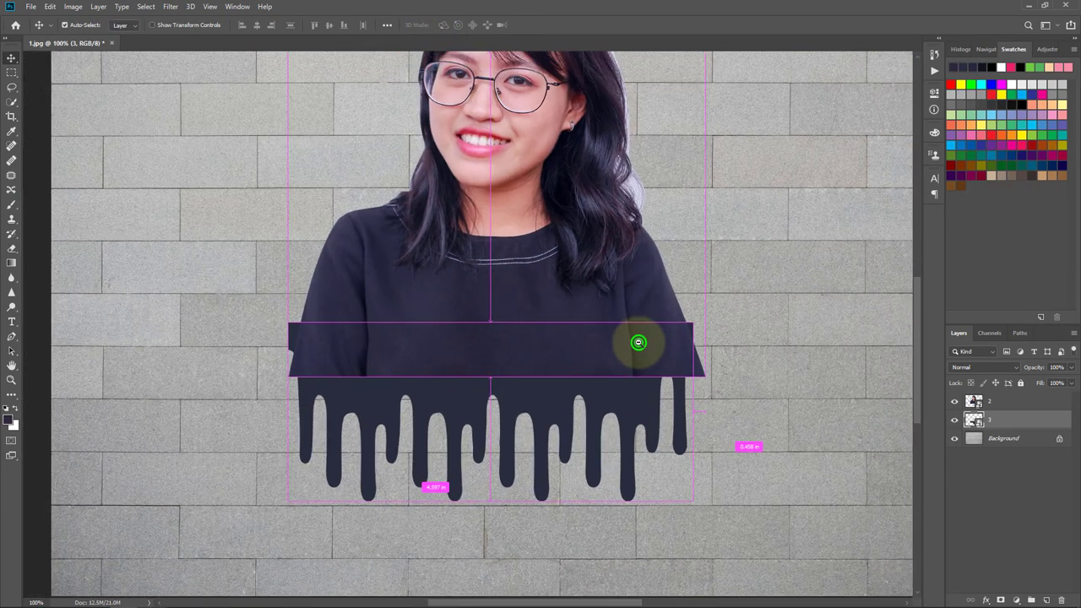
{"action": "scroll", "coordinate": [589, 365], "scroll_direction": "down", "scroll_amount": 1}
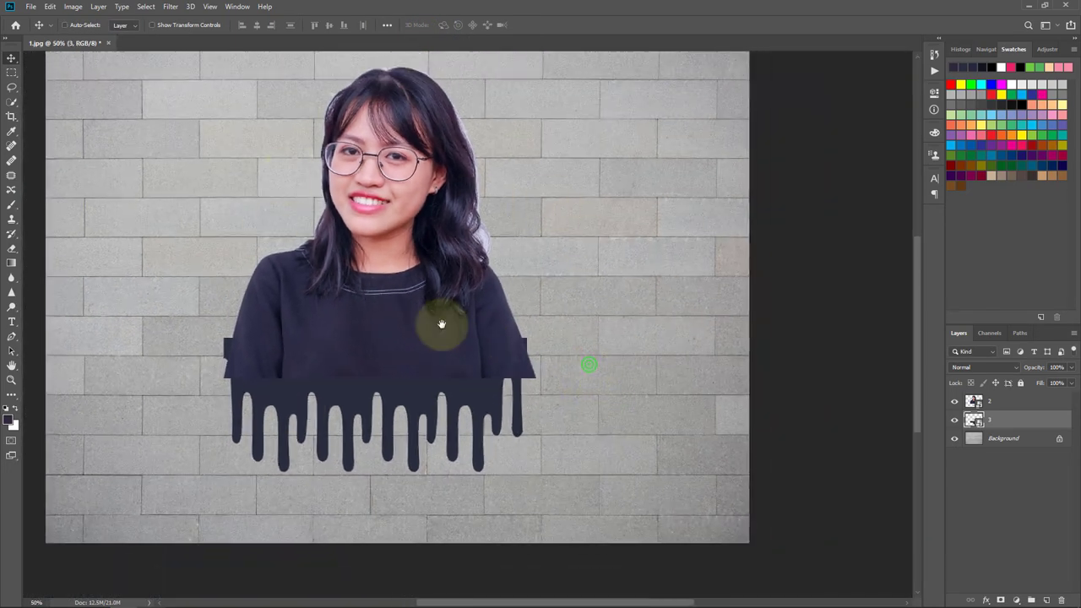
{"action": "left_click_drag", "start_coordinate": [482, 302], "coordinate": [520, 341]}
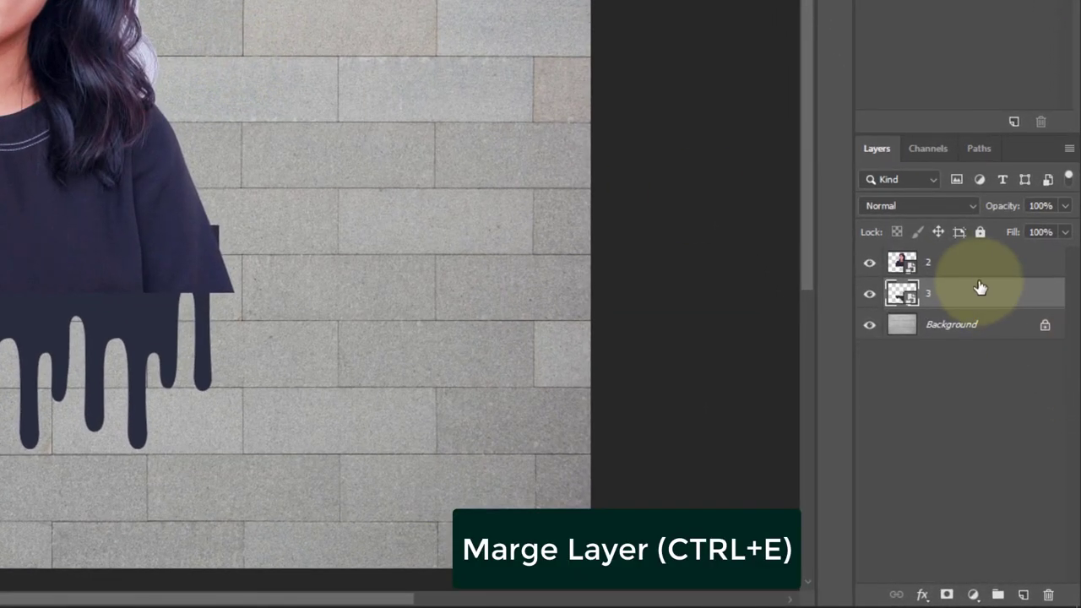
{"action": "left_click", "coordinate": [978, 268]}
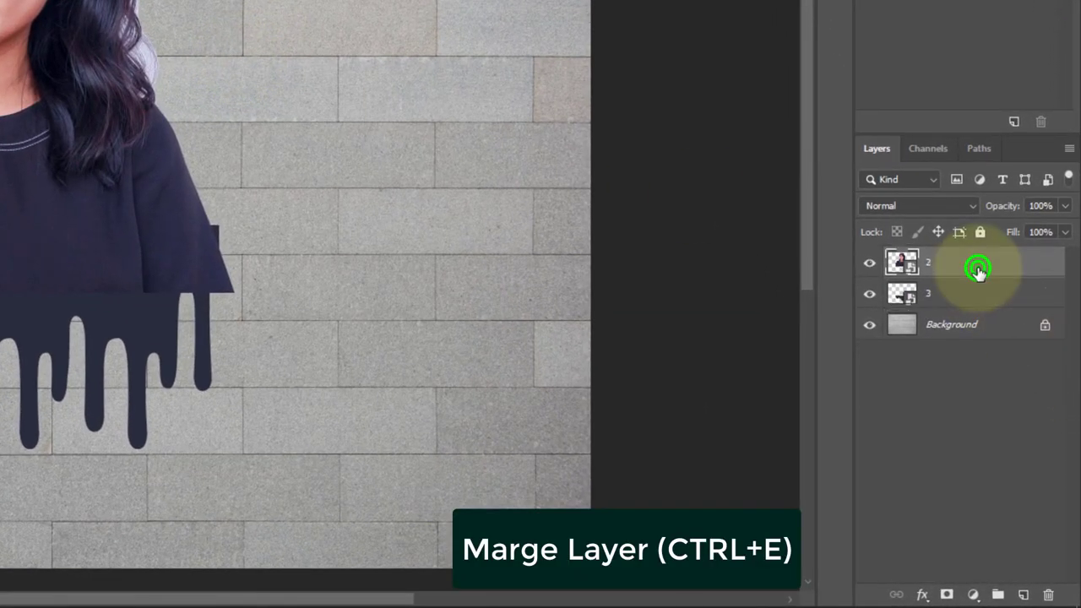
{"action": "left_click", "coordinate": [970, 300], "text": "ctrl"}
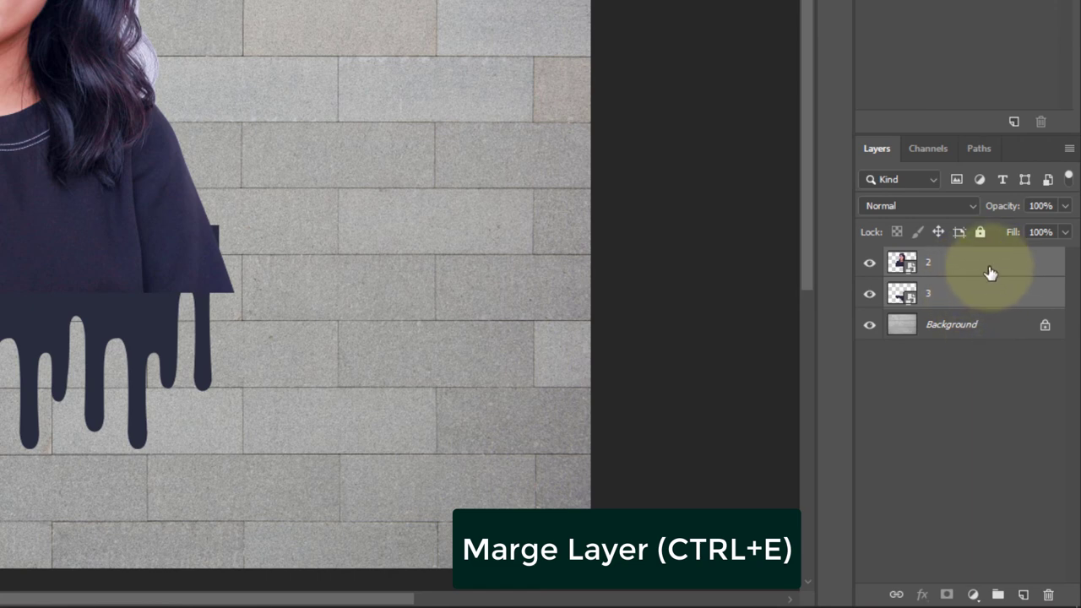
{"action": "right_click", "coordinate": [991, 272]}
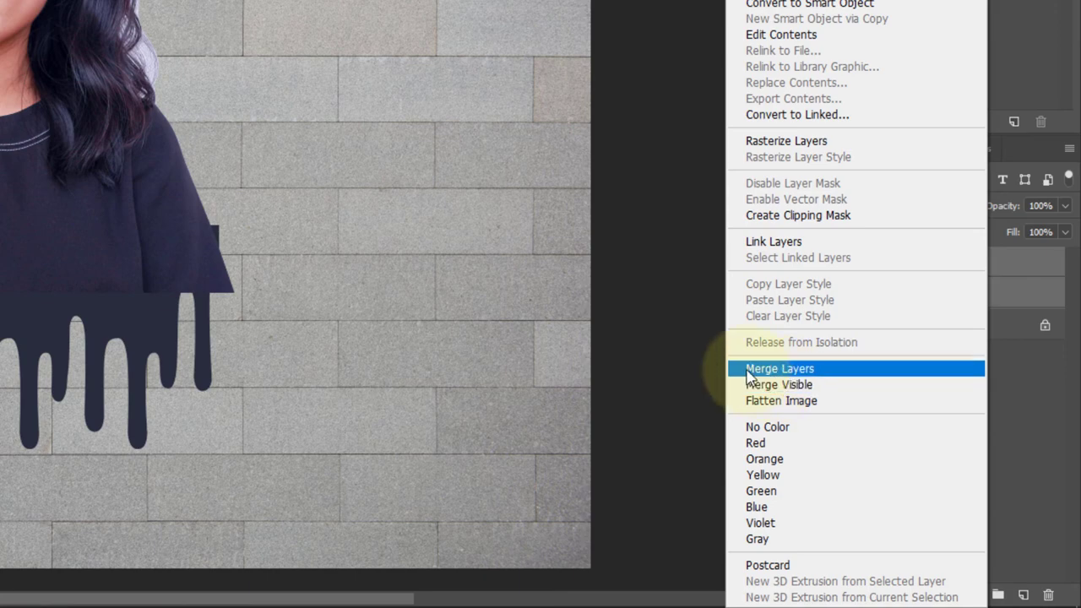
{"action": "left_click", "coordinate": [837, 376]}
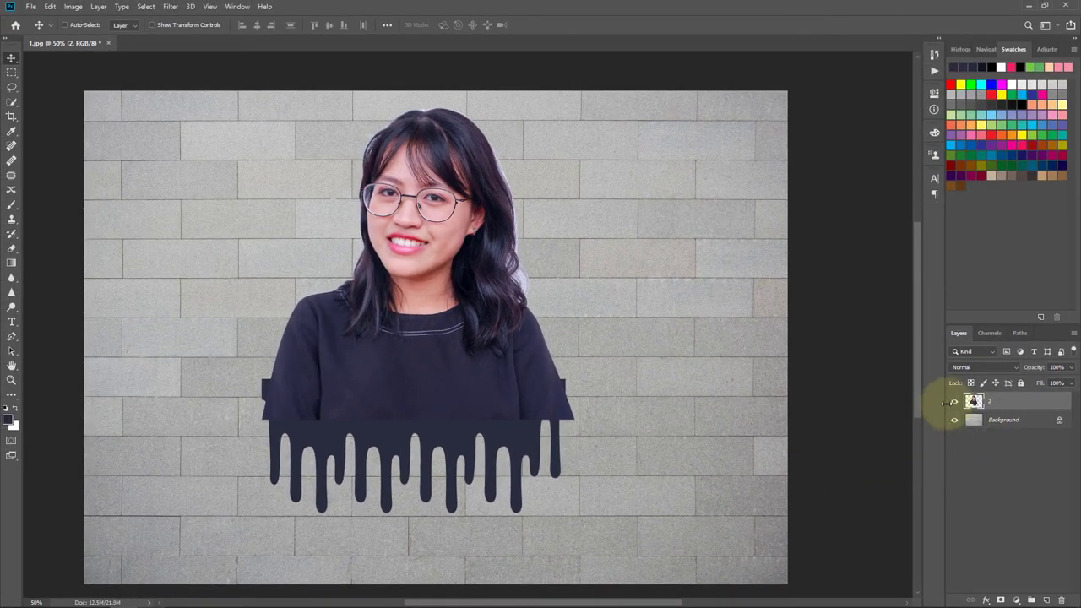
- Change merged layer 2's blend mode from Normal to Multiply
{"action": "left_click", "coordinate": [954, 402]}
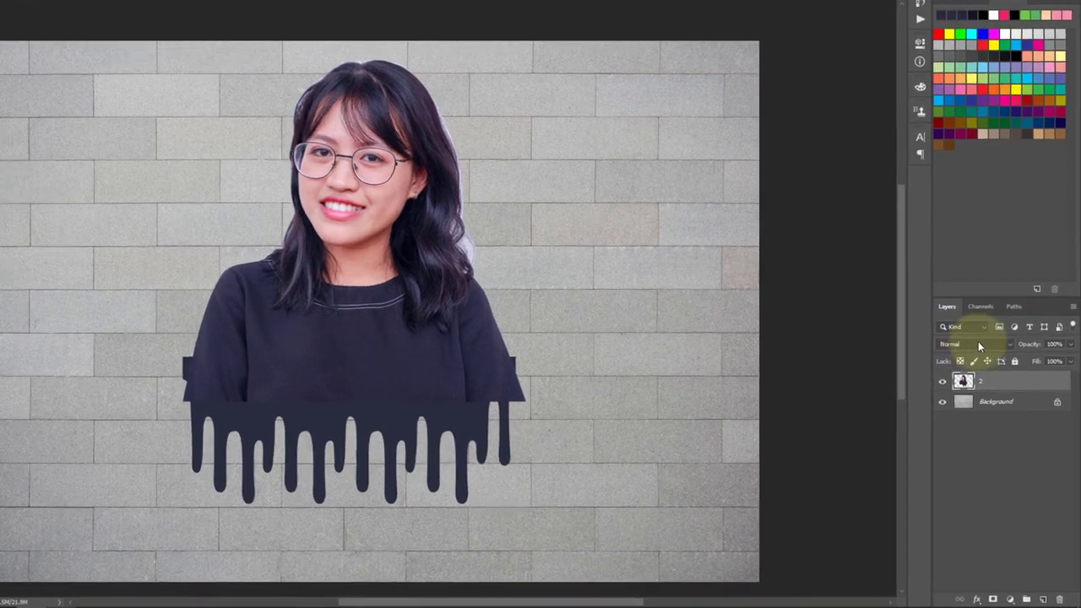
{"action": "left_click", "coordinate": [963, 367]}
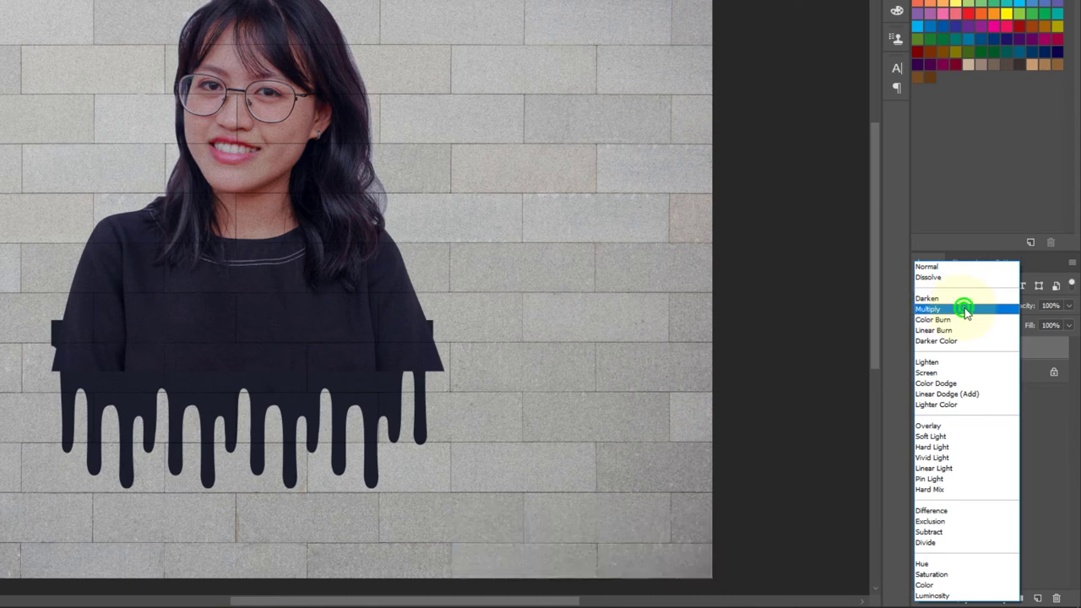
{"action": "left_click", "coordinate": [961, 311]}
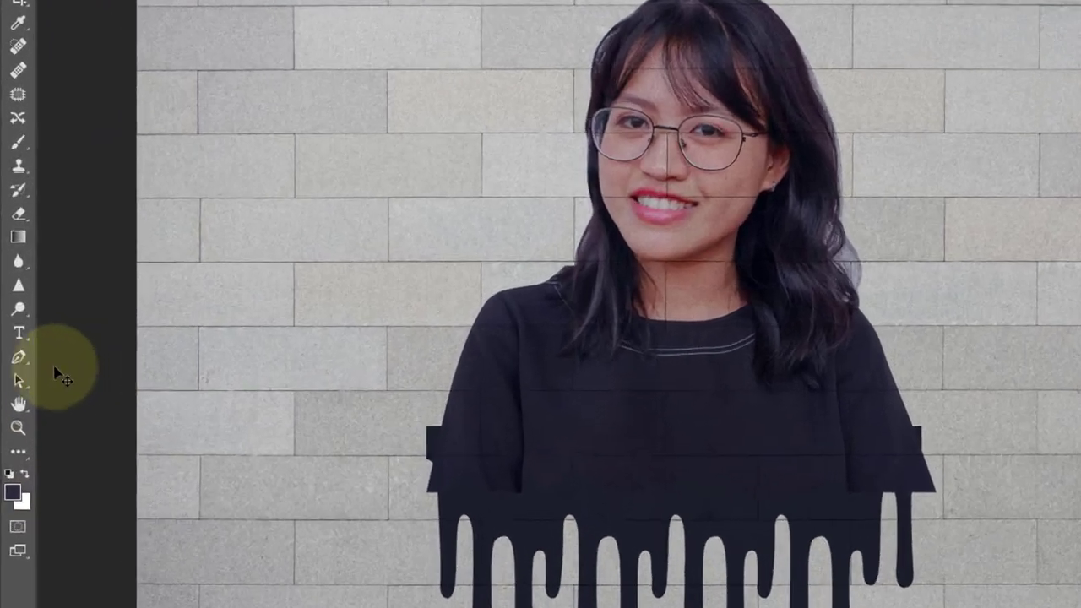
- With the Pen Tool, start a path at the figure's right edge beside the drip
{"action": "left_click", "coordinate": [11, 337]}
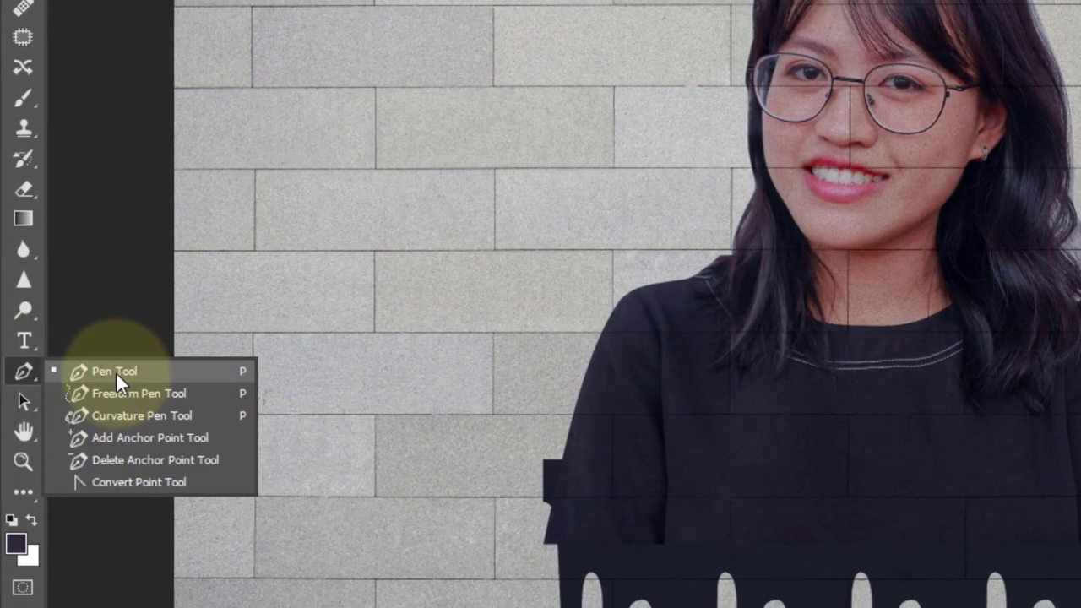
{"action": "left_click", "coordinate": [117, 373]}
{"action": "mouse_move", "coordinate": [546, 391]}
{"action": "left_mouse_down"}
{"action": "mouse_move", "coordinate": [567, 434]}
{"action": "mouse_move", "coordinate": [623, 443]}
{"action": "mouse_move", "coordinate": [622, 253]}
{"action": "left_mouse_up"}
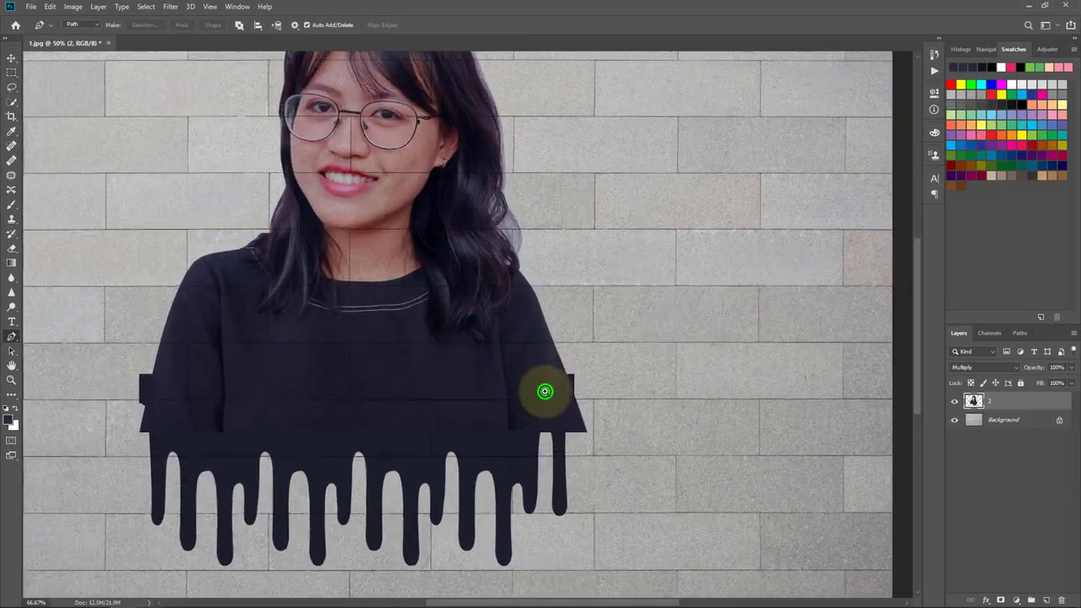
{"action": "left_click", "coordinate": [567, 433]}
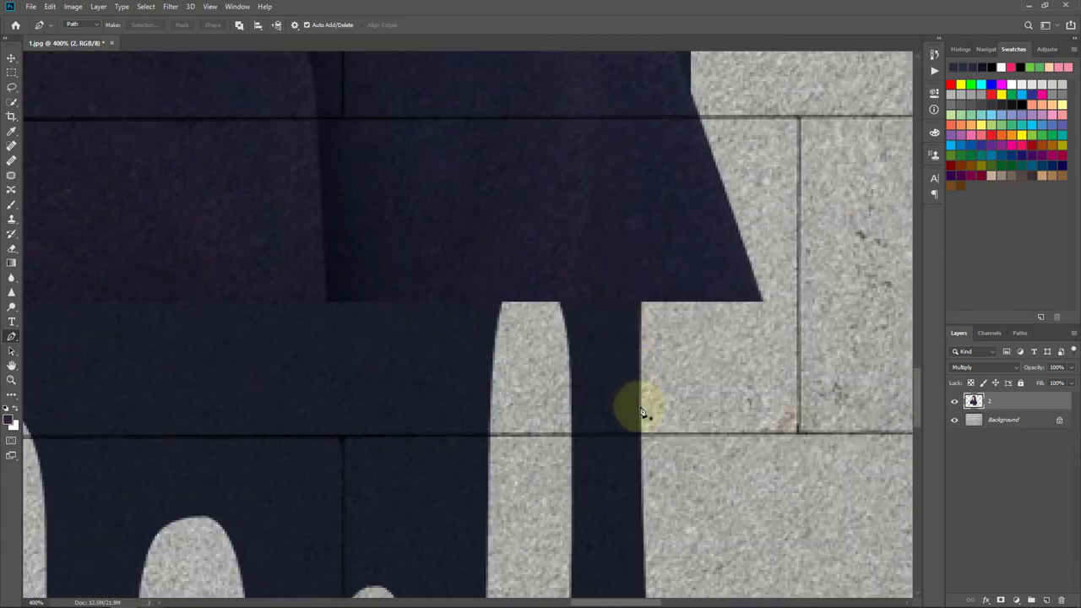
{"action": "left_click", "coordinate": [644, 295]}
{"action": "key", "text": "ctrl+minus"}
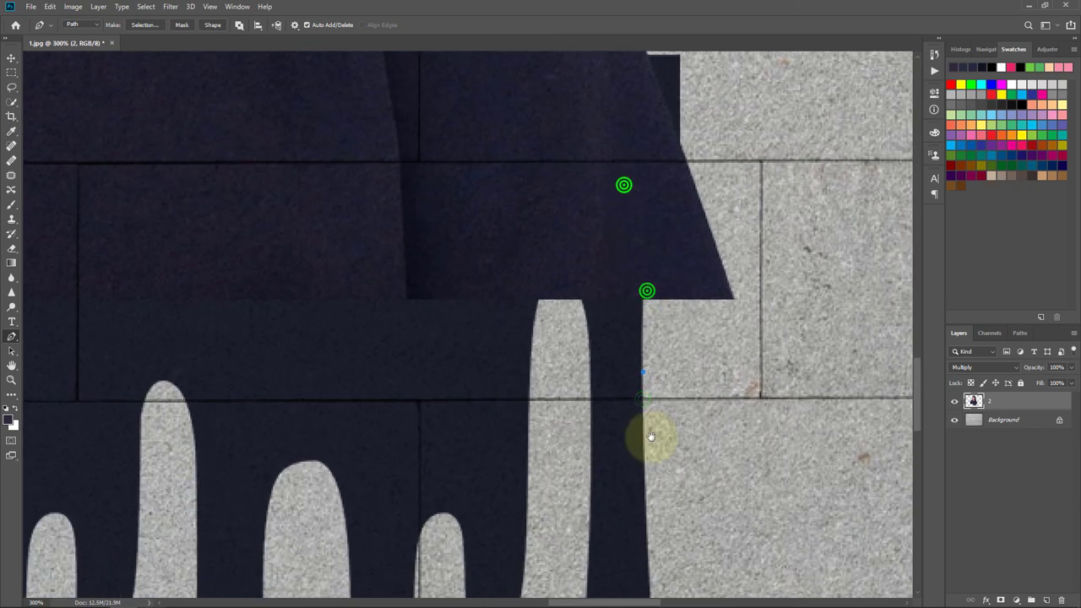
{"action": "scroll", "coordinate": [664, 380], "scroll_direction": "up", "scroll_amount": 5}
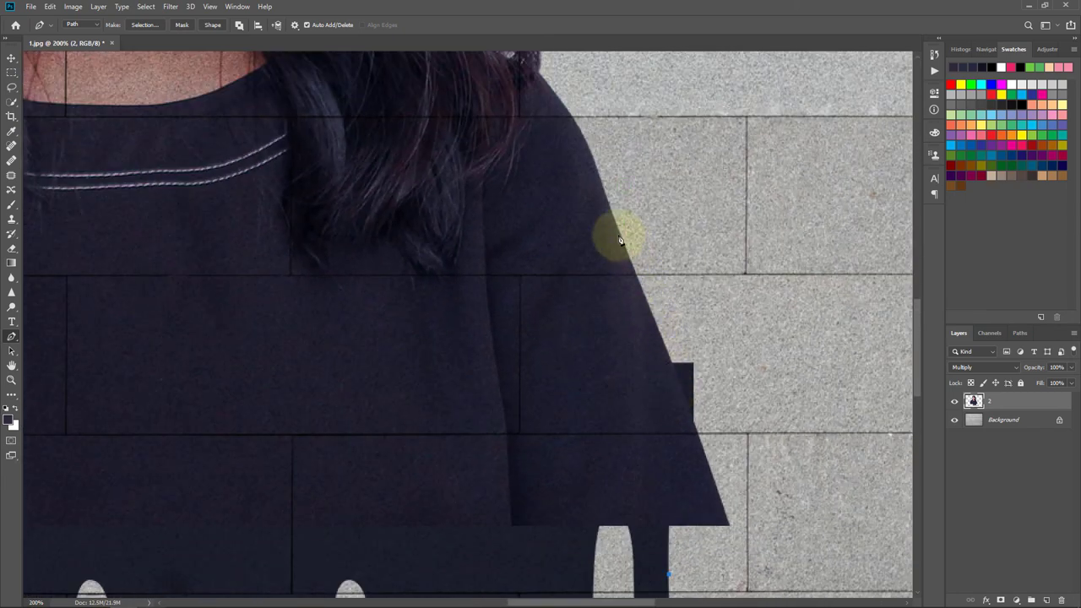
- Curve the path along the right shoulder, out over the wall, and close it at the drip edge
{"action": "left_click_drag", "start_coordinate": [616, 223], "coordinate": [562, 78]}
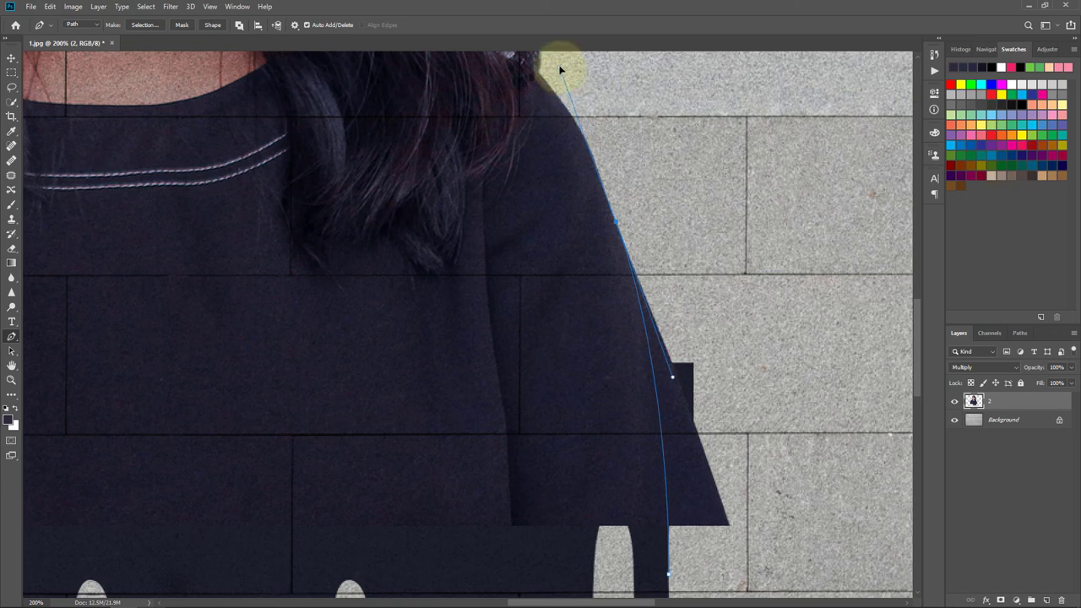
{"action": "left_click_drag", "start_coordinate": [573, 74], "coordinate": [573, 72]}
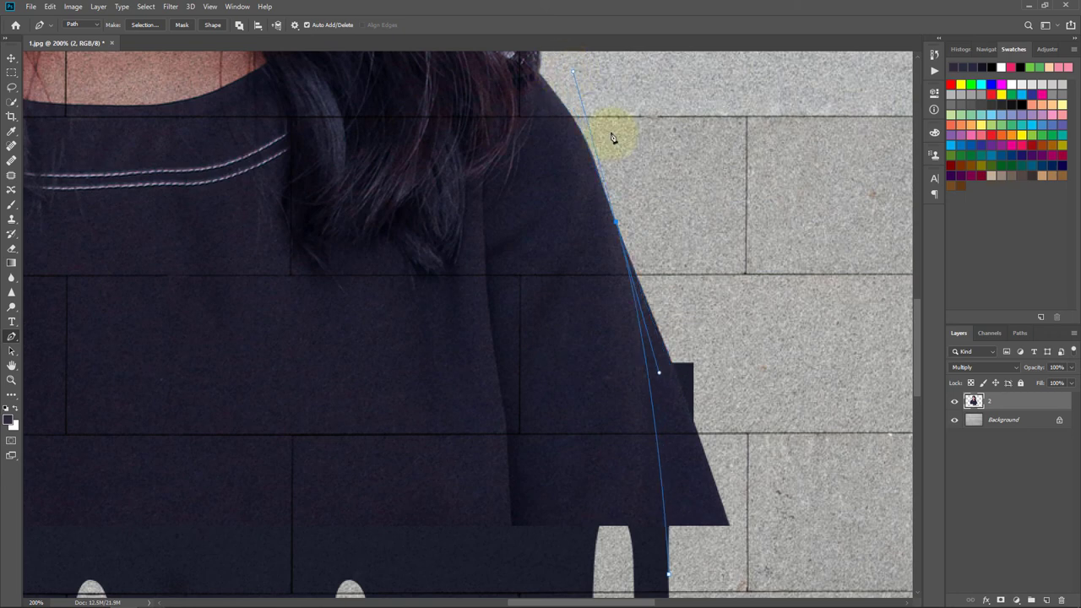
{"action": "left_click_drag", "start_coordinate": [723, 388], "coordinate": [707, 378]}
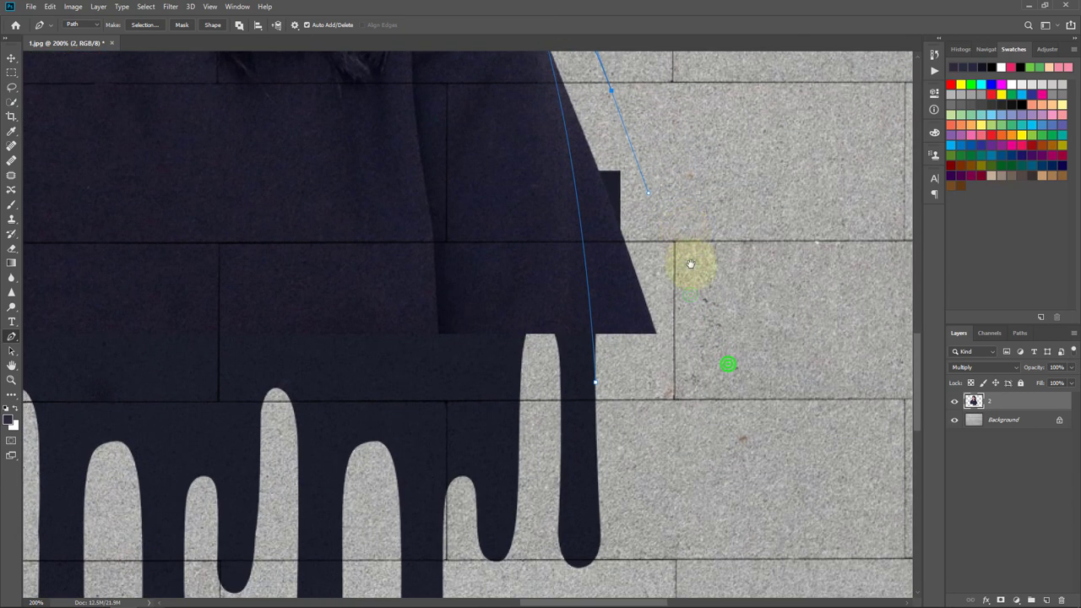
{"action": "left_click_drag", "start_coordinate": [692, 440], "coordinate": [668, 259]}
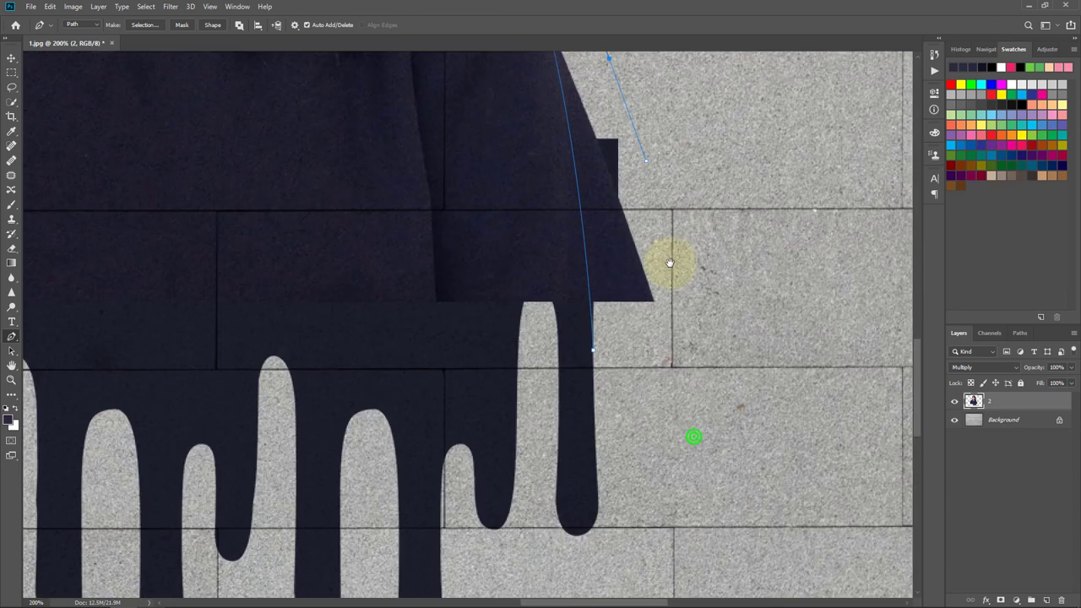
{"action": "left_click_drag", "start_coordinate": [717, 408], "coordinate": [684, 444]}
{"action": "left_click", "coordinate": [596, 386], "text": "ctrl"}
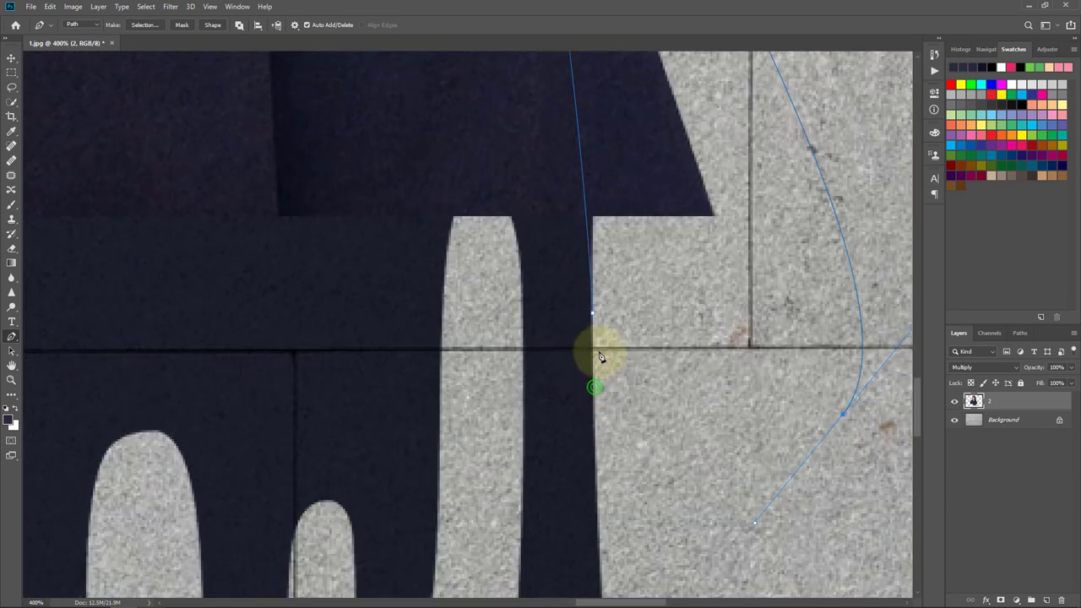
{"action": "left_click_drag", "start_coordinate": [594, 350], "coordinate": [594, 323]}
{"action": "left_click", "coordinate": [563, 295], "text": "ctrl+alt"}
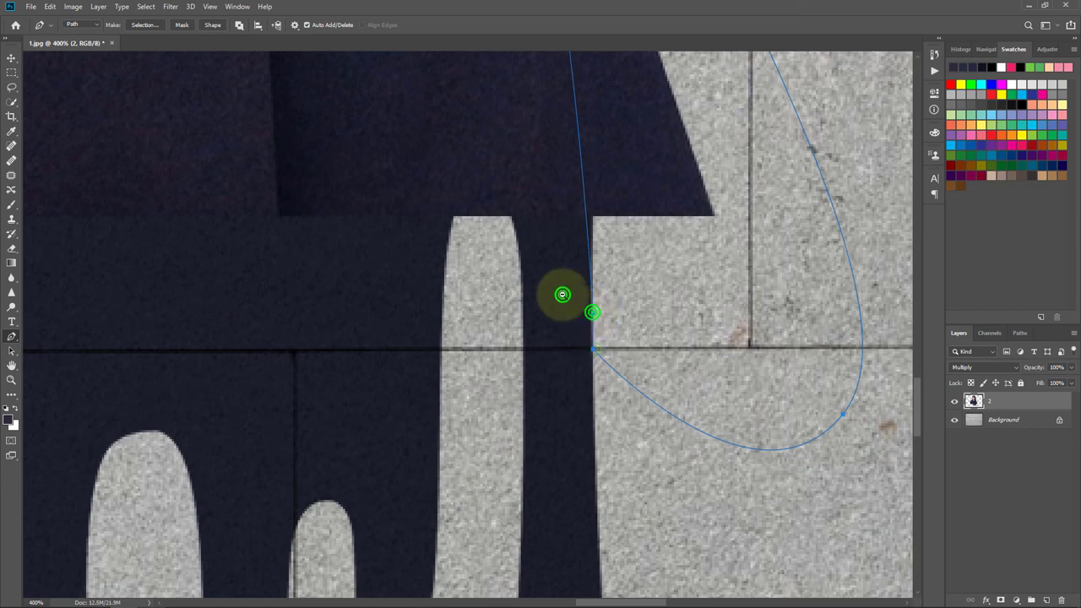
{"action": "left_click_drag", "start_coordinate": [582, 177], "coordinate": [543, 341]}
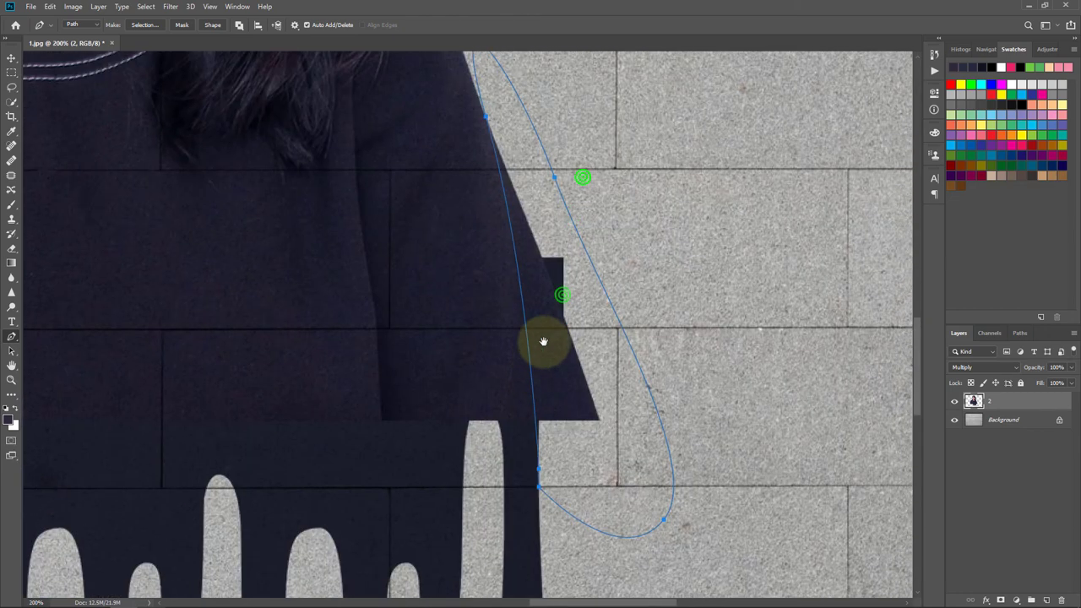
- Turn the path into a 1 px feathered selection, delete its contents, and deselect
{"action": "right_click", "coordinate": [528, 171]}
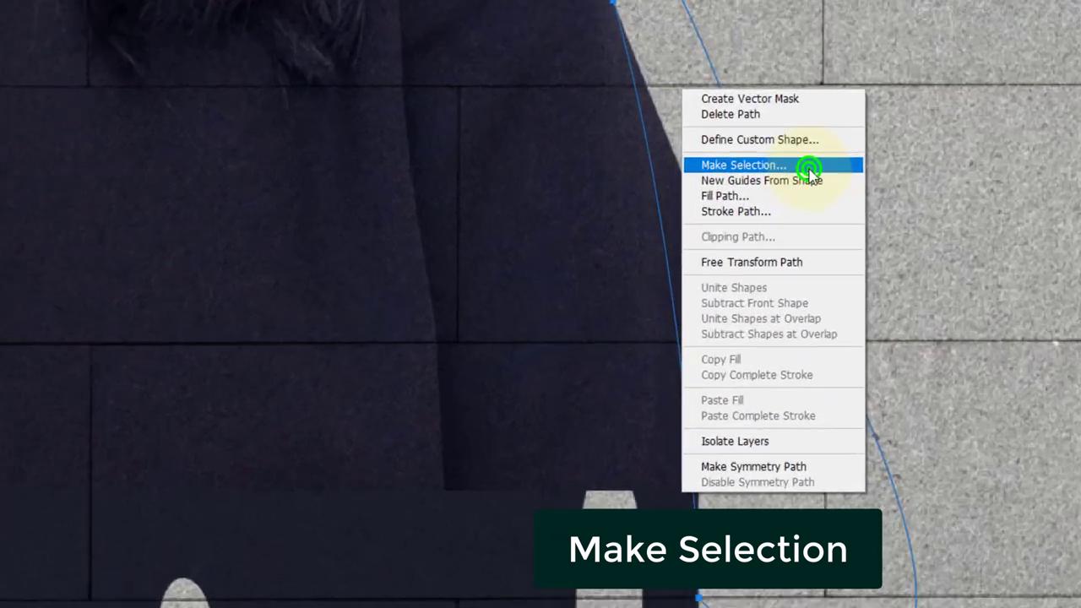
{"action": "left_click", "coordinate": [564, 220]}
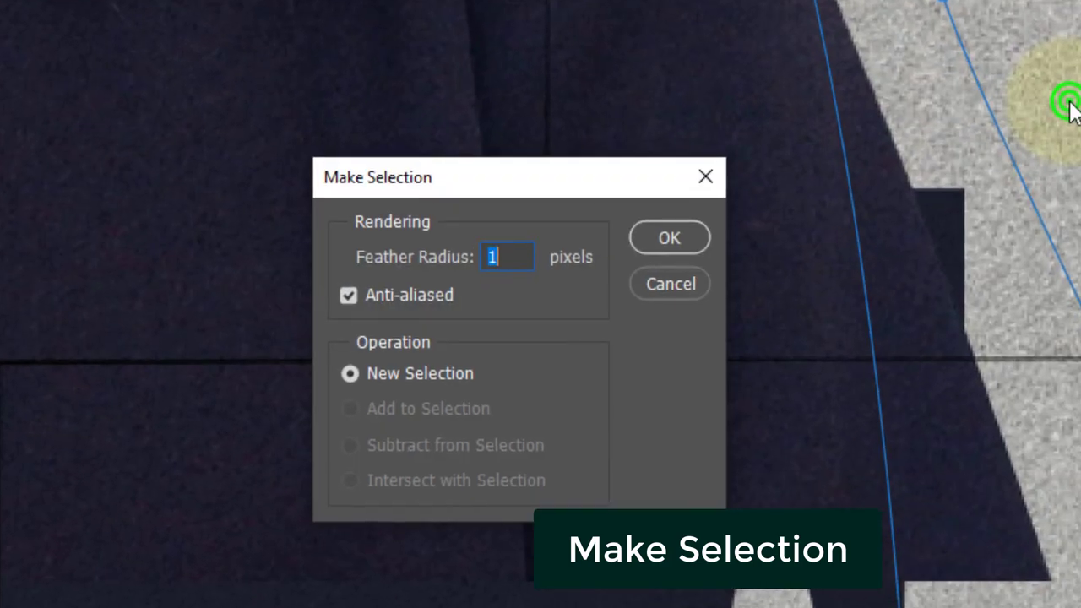
{"action": "left_click", "coordinate": [664, 240]}
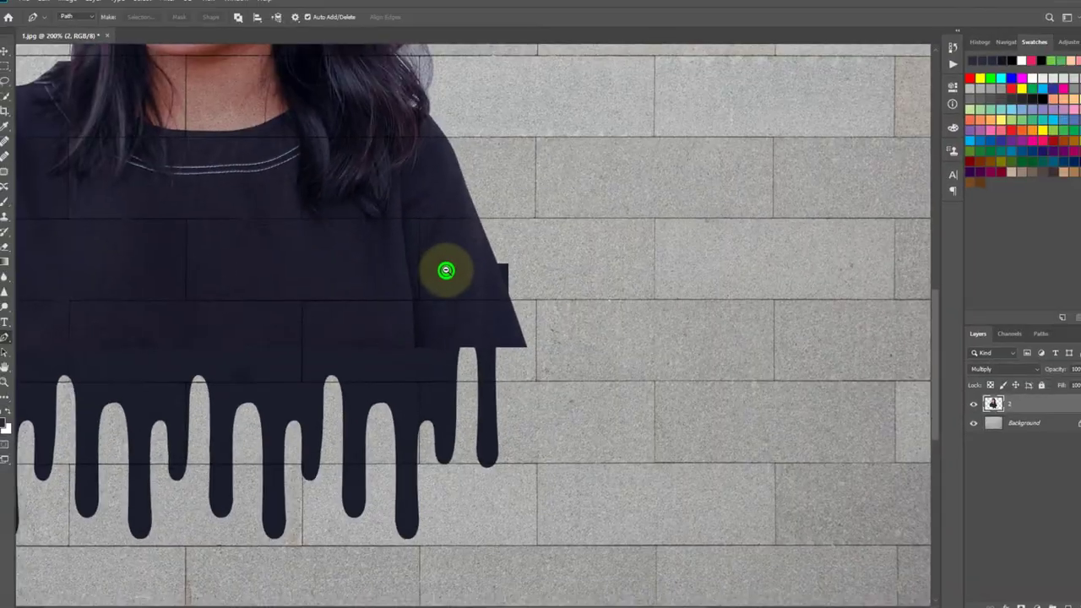
{"action": "key", "text": "ctrl+minus"}
{"action": "key", "text": "ctrl+minus"}
{"action": "left_click_drag", "start_coordinate": [422, 313], "coordinate": [532, 353]}
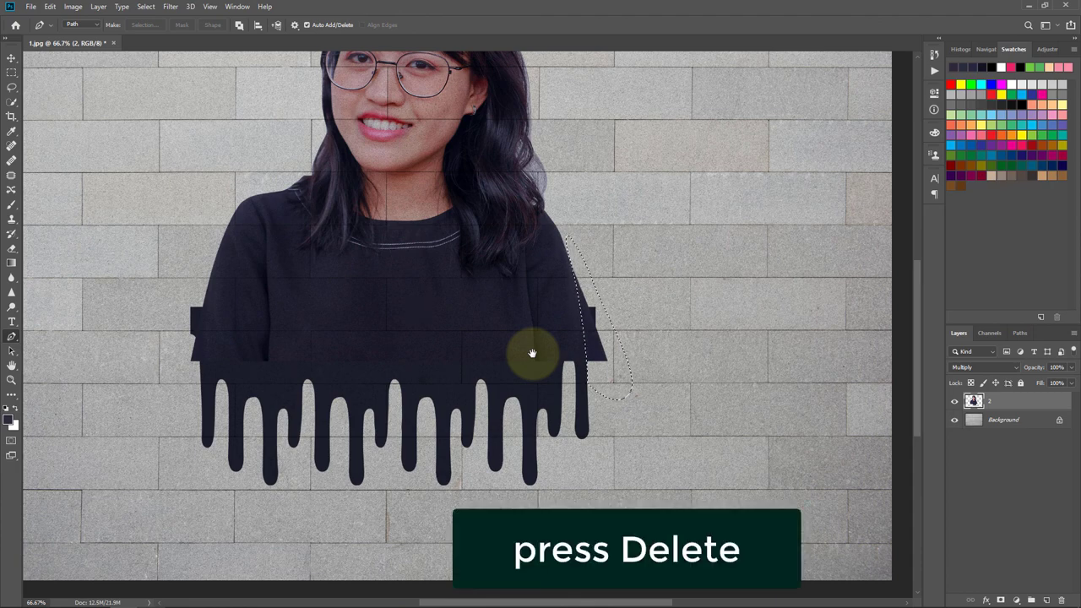
{"action": "key", "text": "Delete"}
{"action": "key", "text": "ctrl+d"}
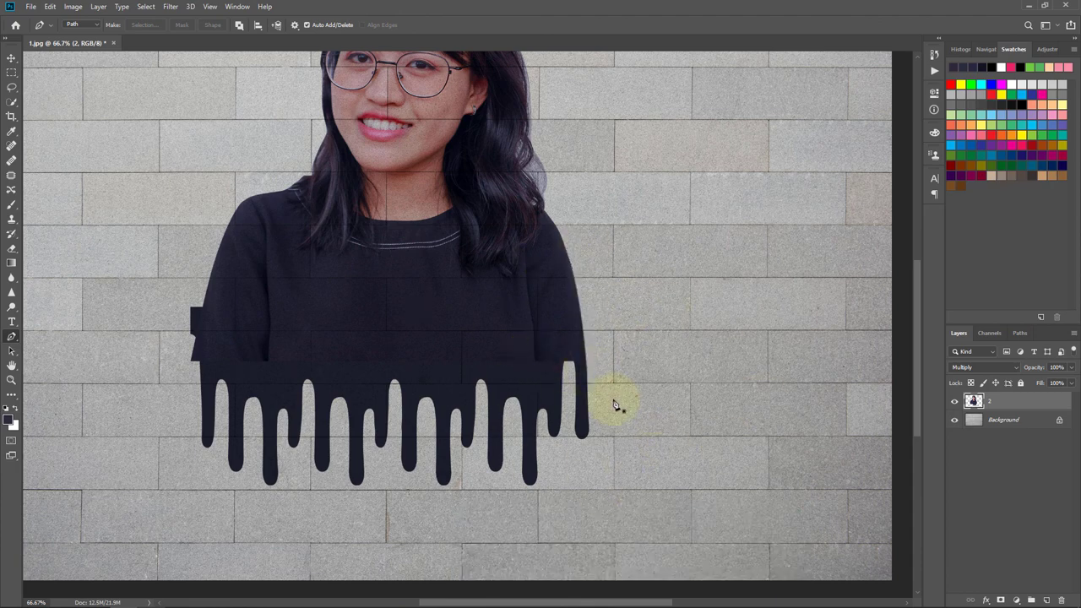
{"action": "left_click", "coordinate": [125, 379]}
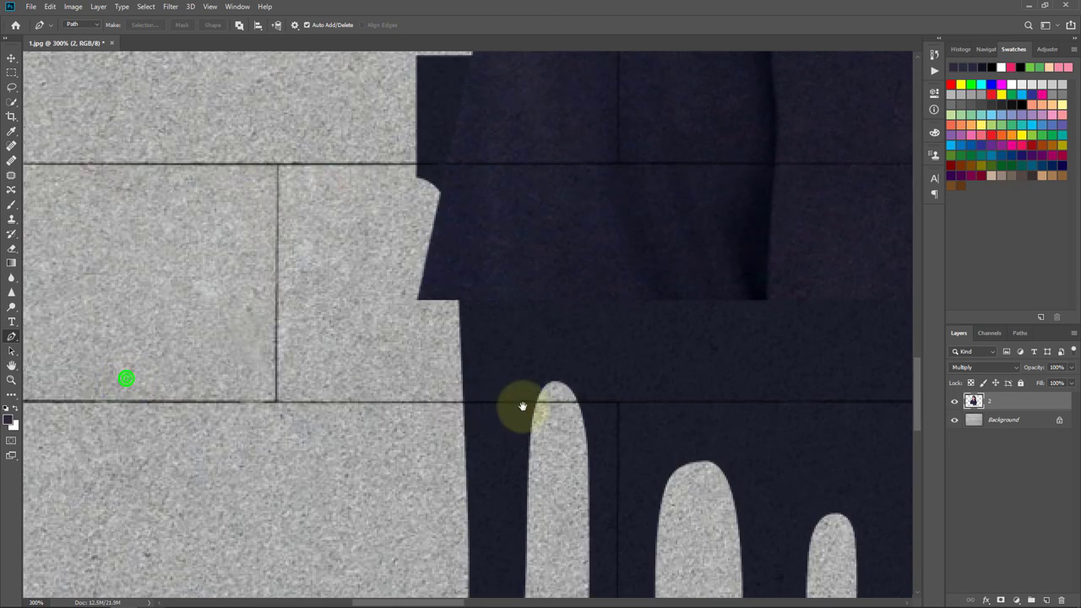
- Start a new Pen path on the leftmost drip's edge, with the left shoulder in view
{"action": "left_click", "coordinate": [541, 390]}
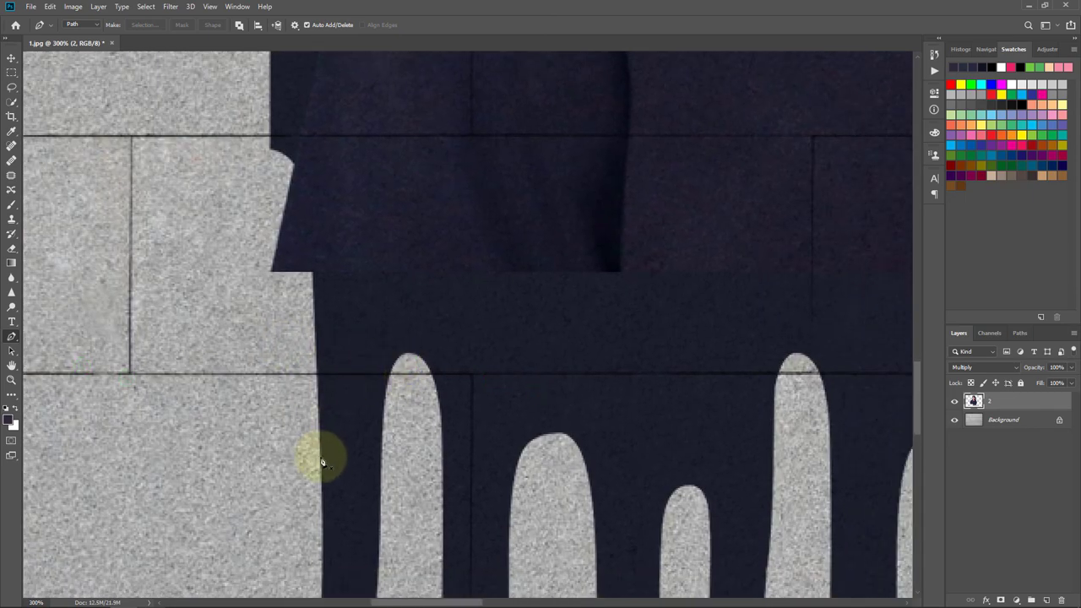
{"action": "left_click", "coordinate": [321, 462]}
{"action": "left_click", "coordinate": [318, 381], "text": "alt"}
{"action": "left_click", "coordinate": [327, 343], "text": "alt"}
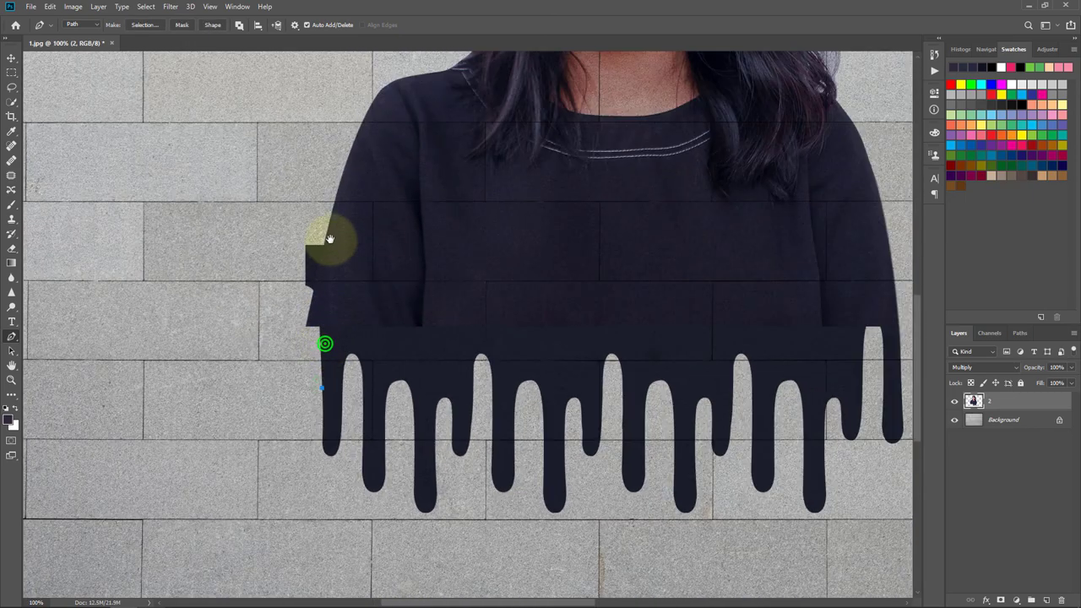
{"action": "left_click_drag", "start_coordinate": [329, 239], "coordinate": [330, 350]}
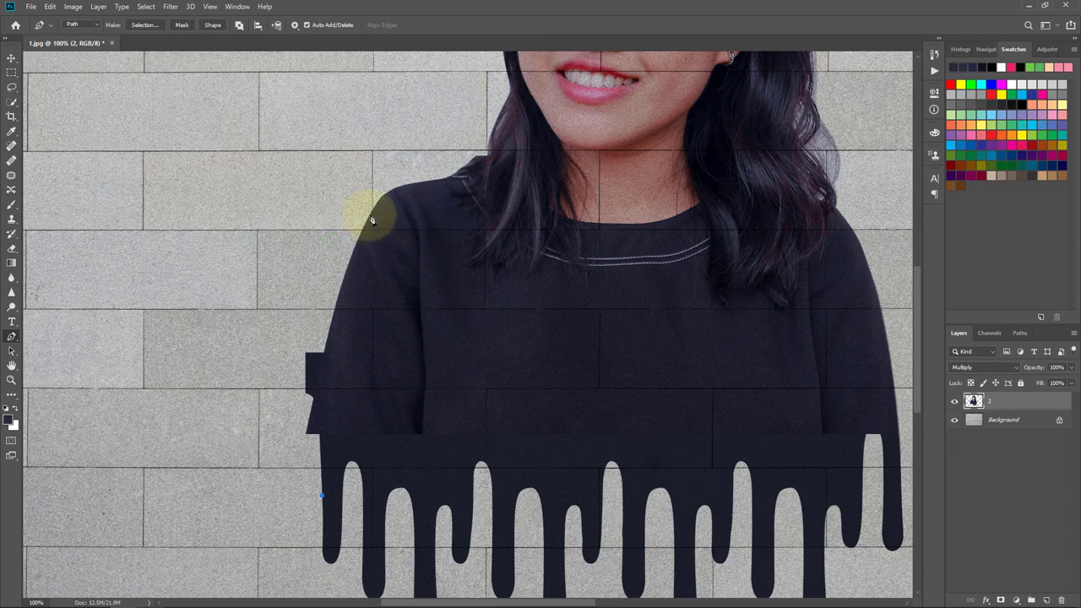
- Curve the path around the left shoulder and down beside the sleeve to its lower edge
{"action": "left_click_drag", "start_coordinate": [370, 214], "coordinate": [428, 90]}
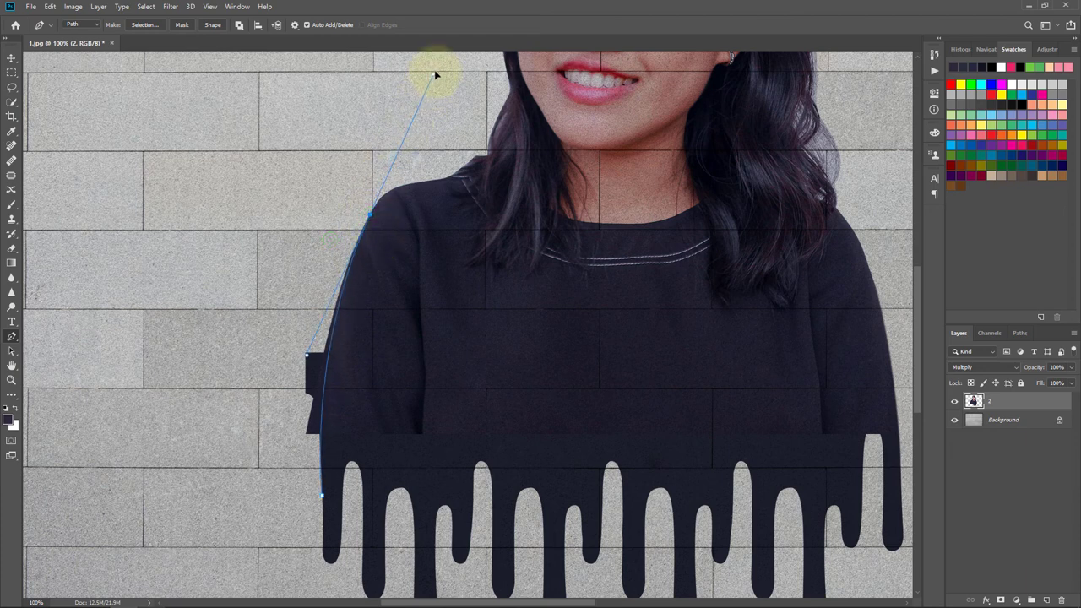
{"action": "mouse_move", "coordinate": [446, 61]}
{"action": "left_mouse_down"}
{"action": "mouse_move", "coordinate": [432, 66]}
{"action": "mouse_move", "coordinate": [435, 86]}
{"action": "left_mouse_up"}
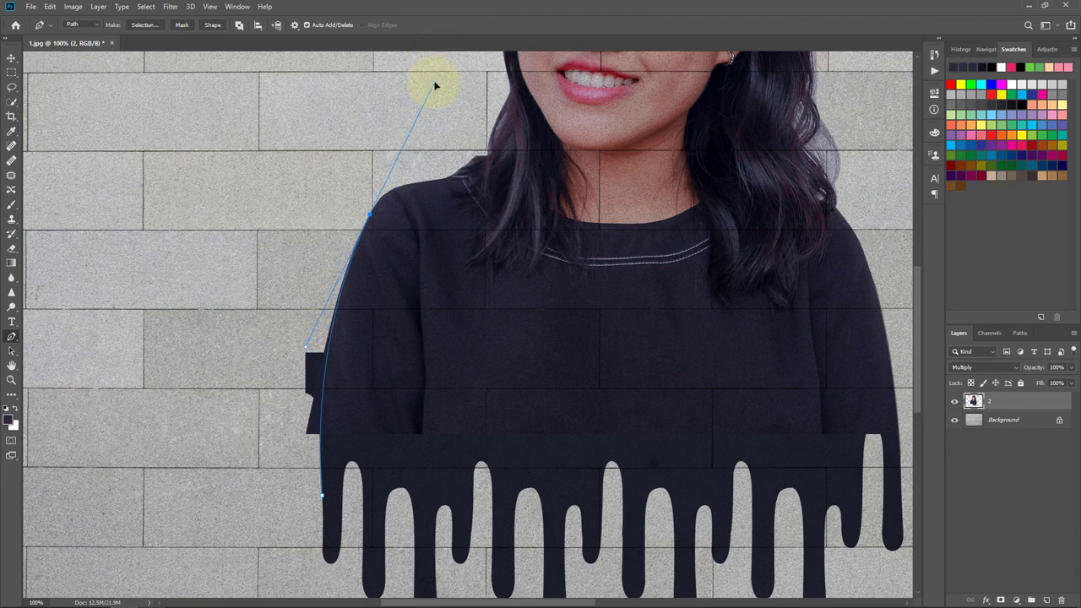
{"action": "left_click_drag", "start_coordinate": [234, 363], "coordinate": [227, 403]}
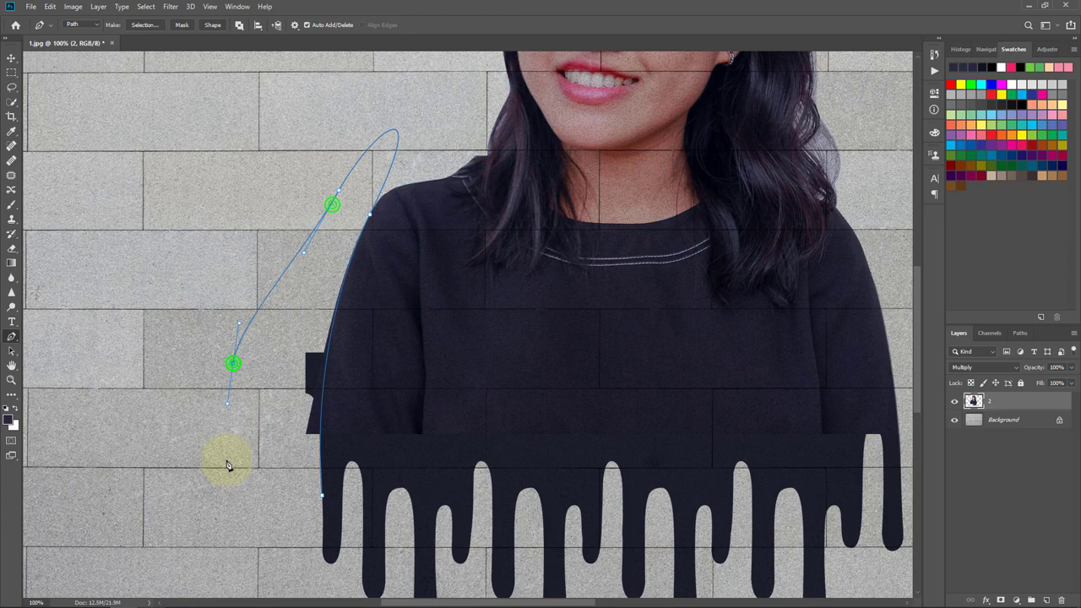
{"action": "left_click", "coordinate": [279, 520]}
{"action": "mouse_move", "coordinate": [283, 513]}
{"action": "left_mouse_down"}
{"action": "mouse_move", "coordinate": [328, 386]}
{"action": "mouse_move", "coordinate": [390, 361]}
{"action": "left_mouse_up"}
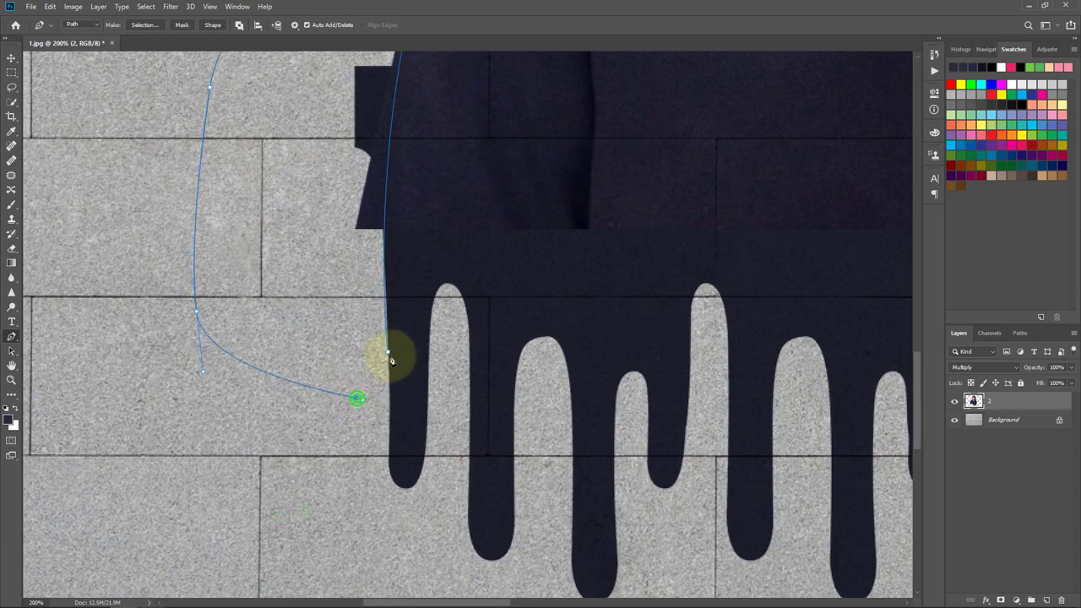
{"action": "left_click", "coordinate": [392, 358], "text": "ctrl+alt"}
{"action": "left_click", "coordinate": [438, 274], "text": "ctrl+alt"}
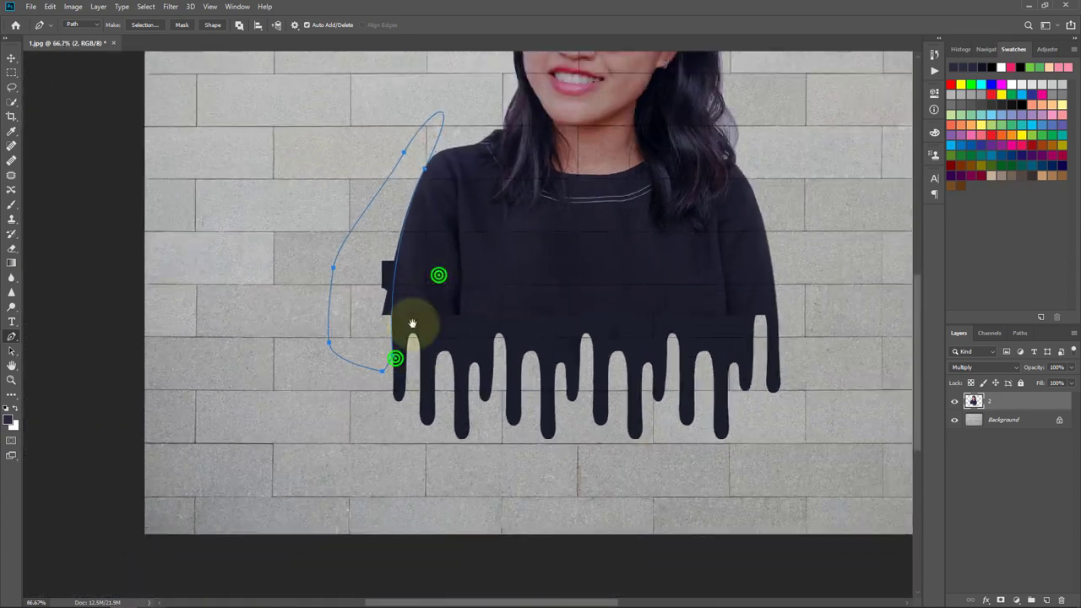
- Make a selection from the curved left-sleeve path with a 1 px feather, anti-aliased
{"action": "right_click", "coordinate": [350, 276]}
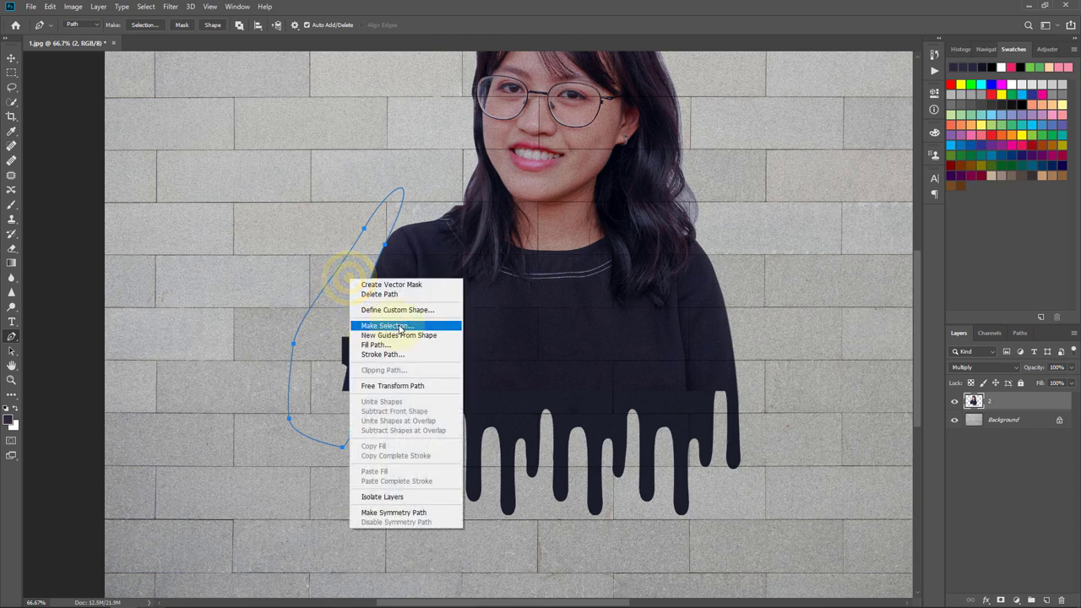
{"action": "left_click", "coordinate": [382, 327]}
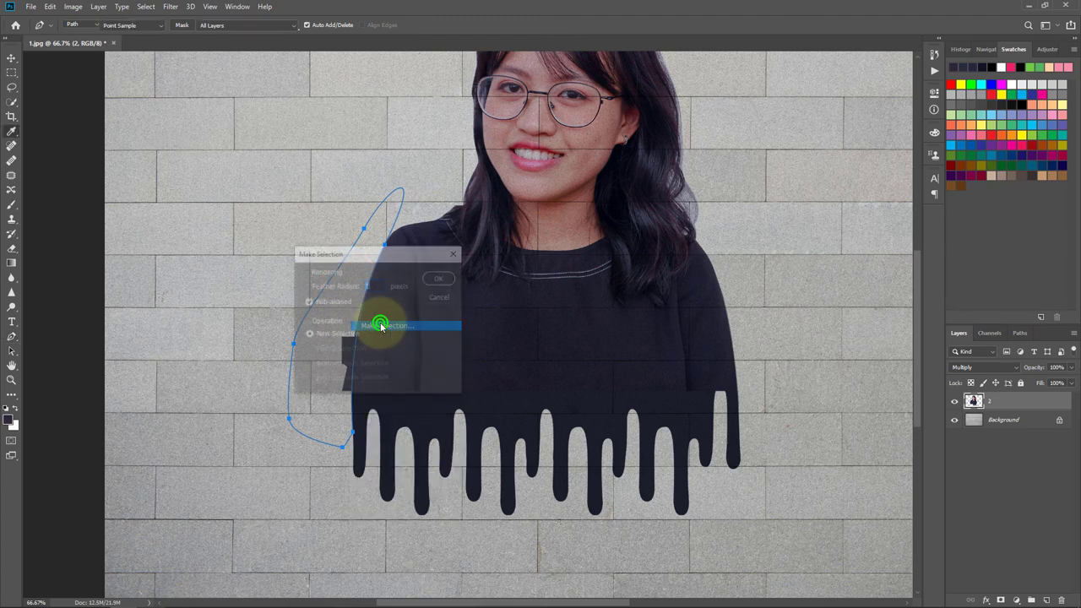
{"action": "left_click_drag", "start_coordinate": [378, 251], "coordinate": [583, 279]}
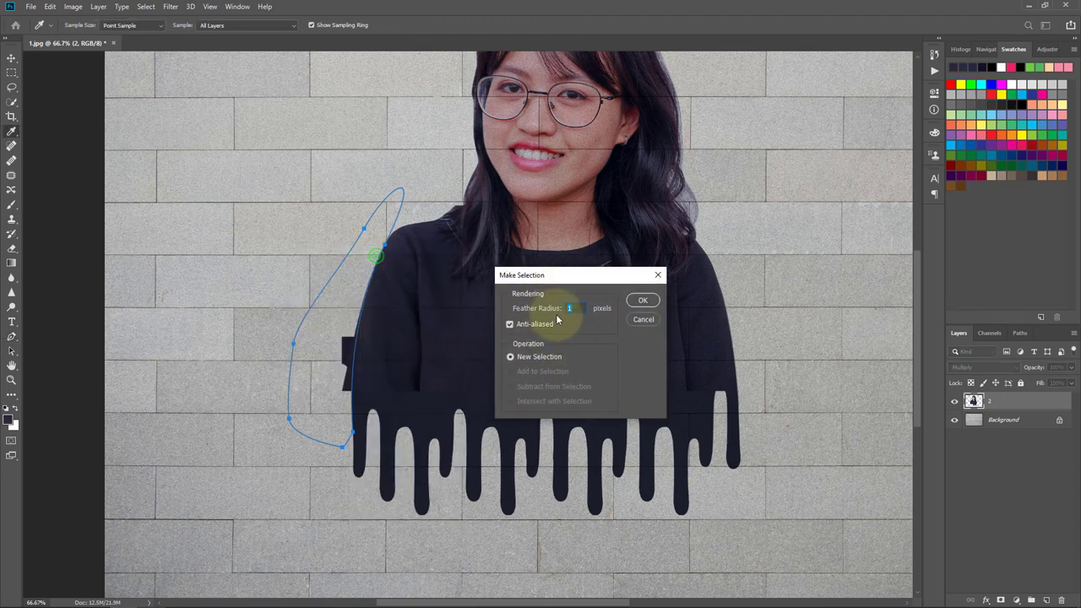
{"action": "left_click", "coordinate": [645, 302]}
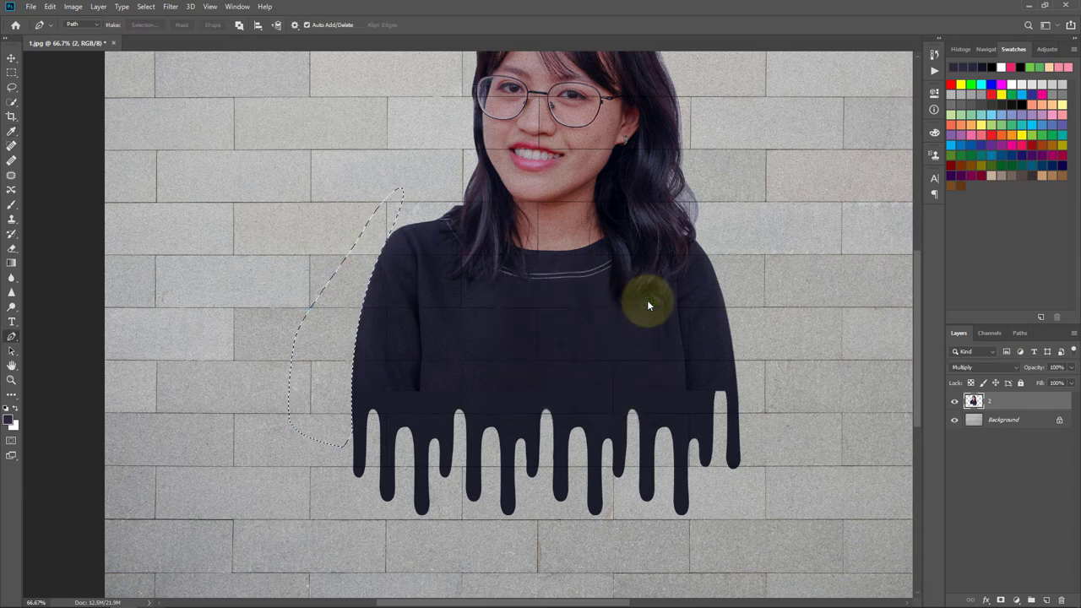
{"action": "key", "text": "ctrl+minus"}
- Add an empty Layer 1 above layer 2 and switch to the Brush tool
{"action": "key", "text": "v"}
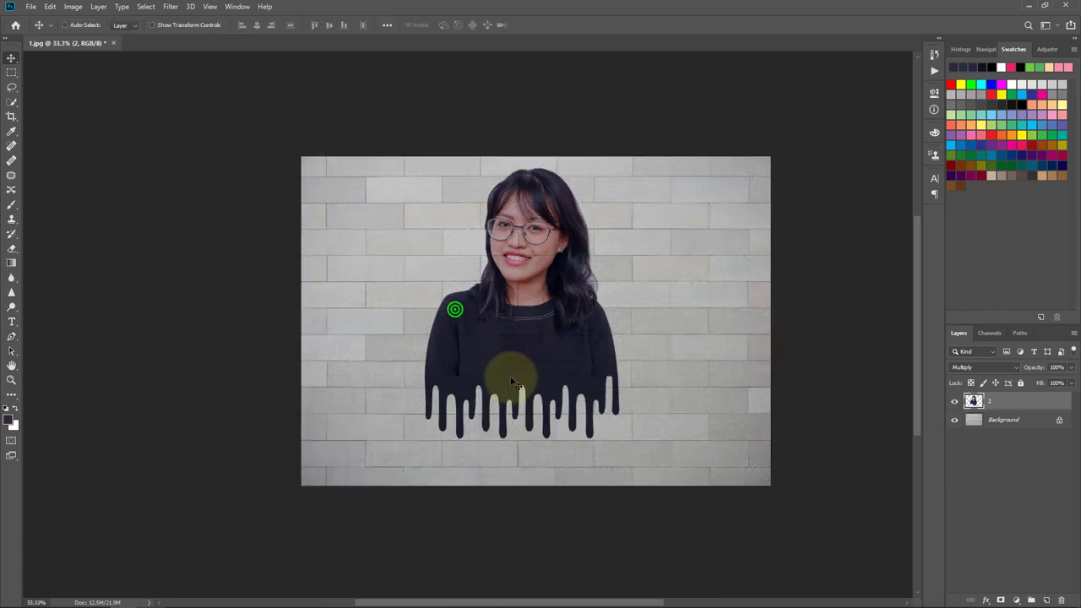
{"action": "key", "text": "ctrl+plus"}
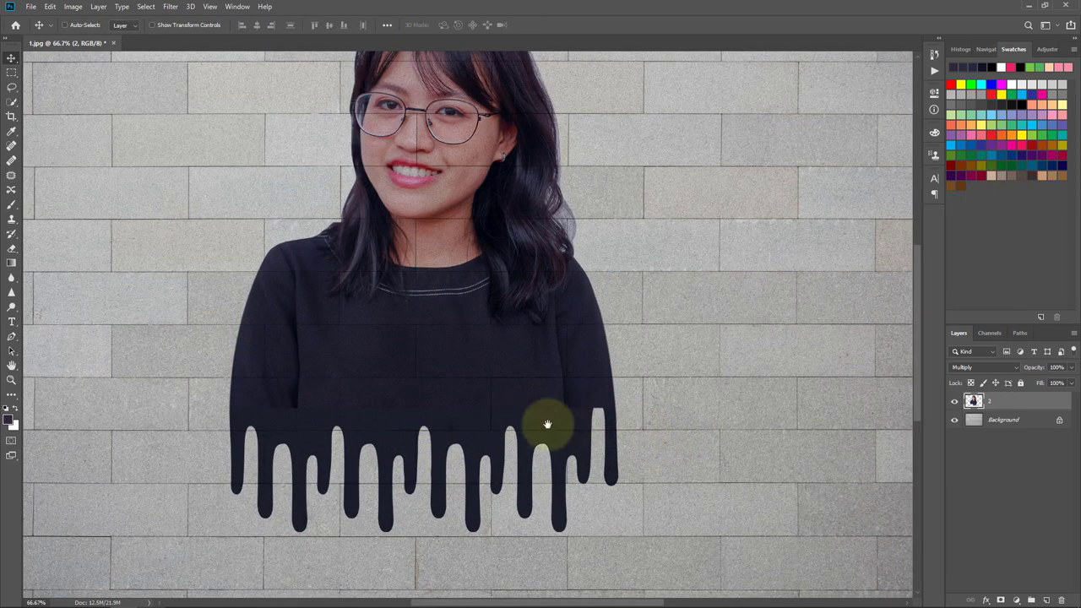
{"action": "left_click_drag", "start_coordinate": [346, 442], "coordinate": [411, 391]}
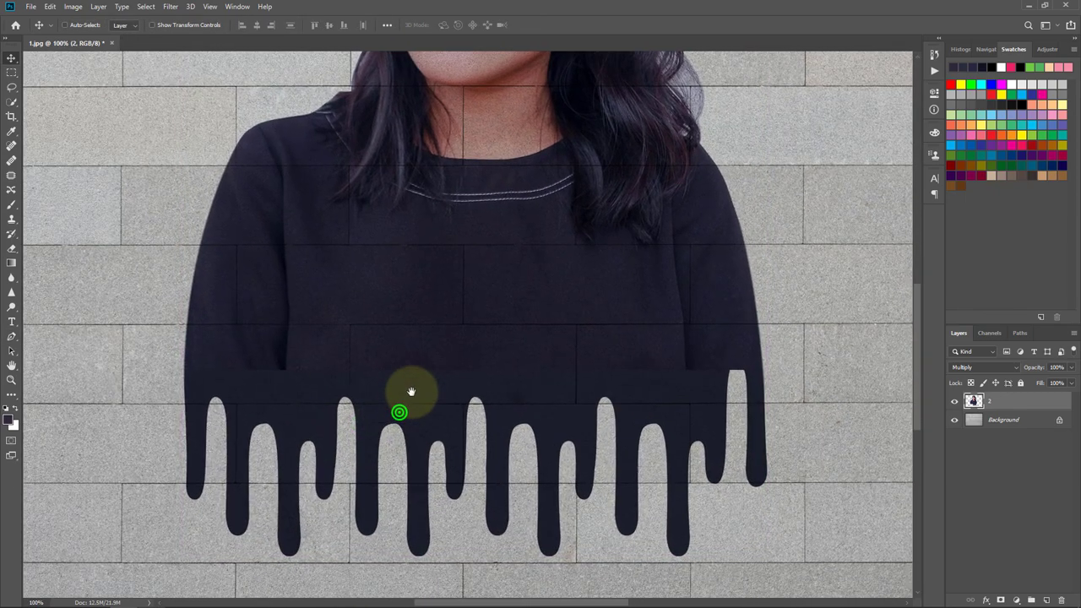
{"action": "left_click", "coordinate": [411, 391], "text": "alt"}
{"action": "left_click_drag", "start_coordinate": [434, 313], "coordinate": [426, 350]}
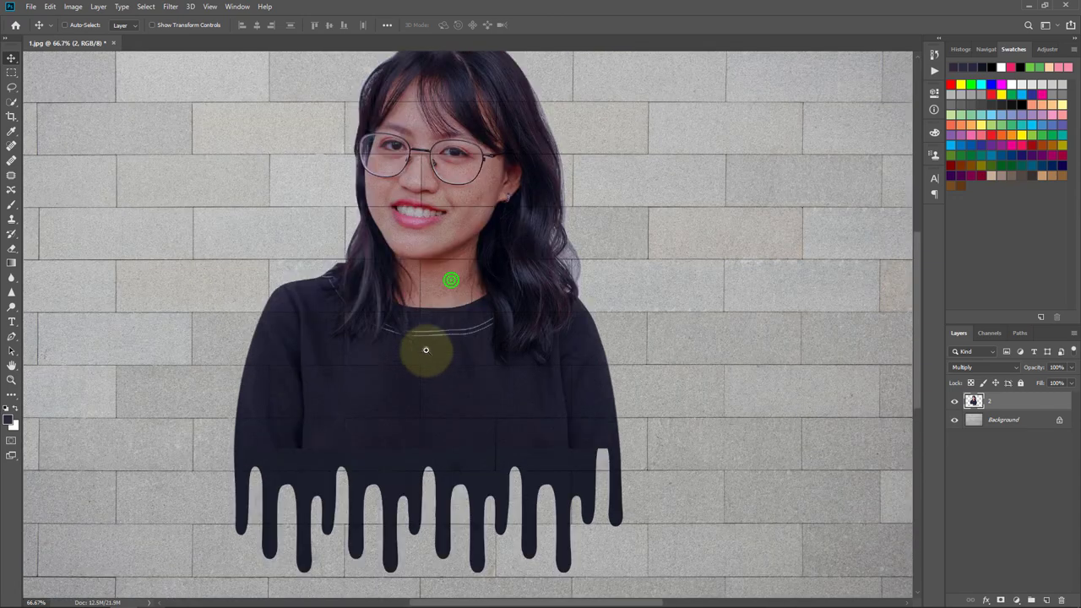
{"action": "left_click", "coordinate": [426, 333], "text": "alt"}
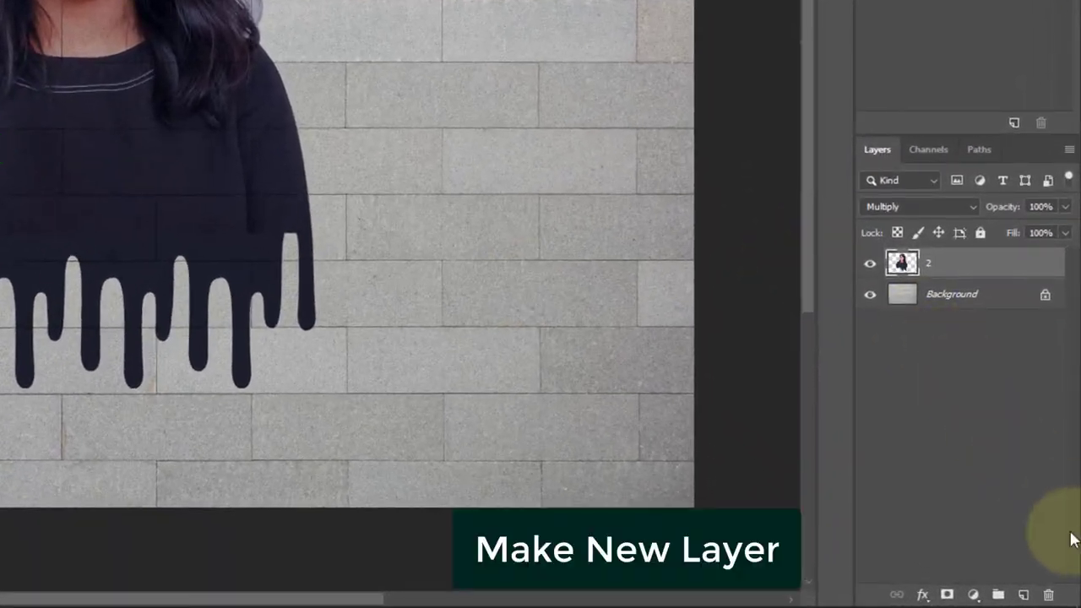
{"action": "left_click", "coordinate": [1023, 595]}
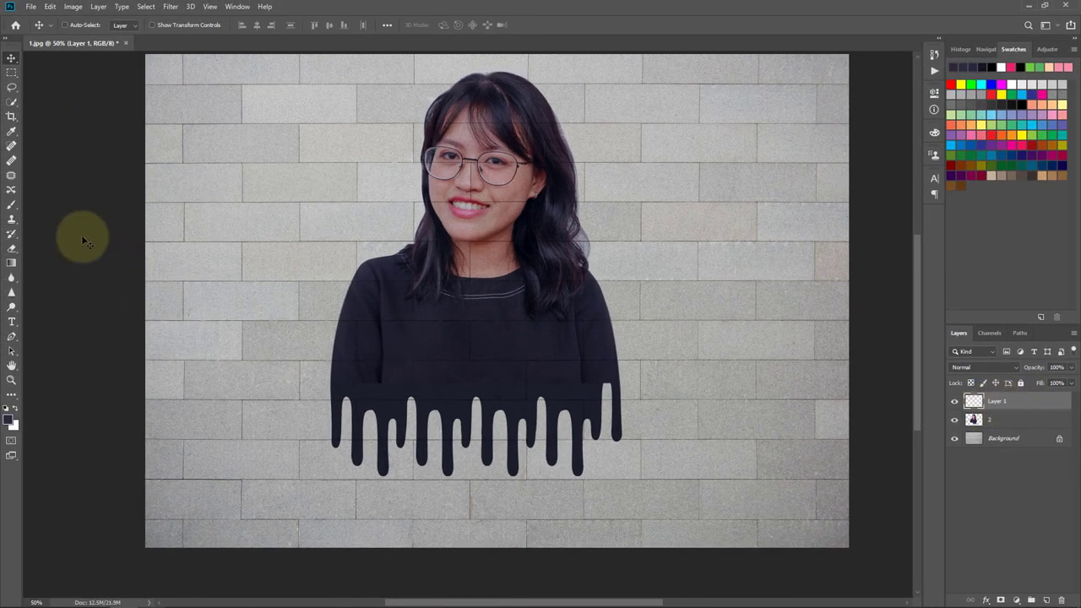
{"action": "left_click_drag", "start_coordinate": [11, 204], "coordinate": [54, 207]}
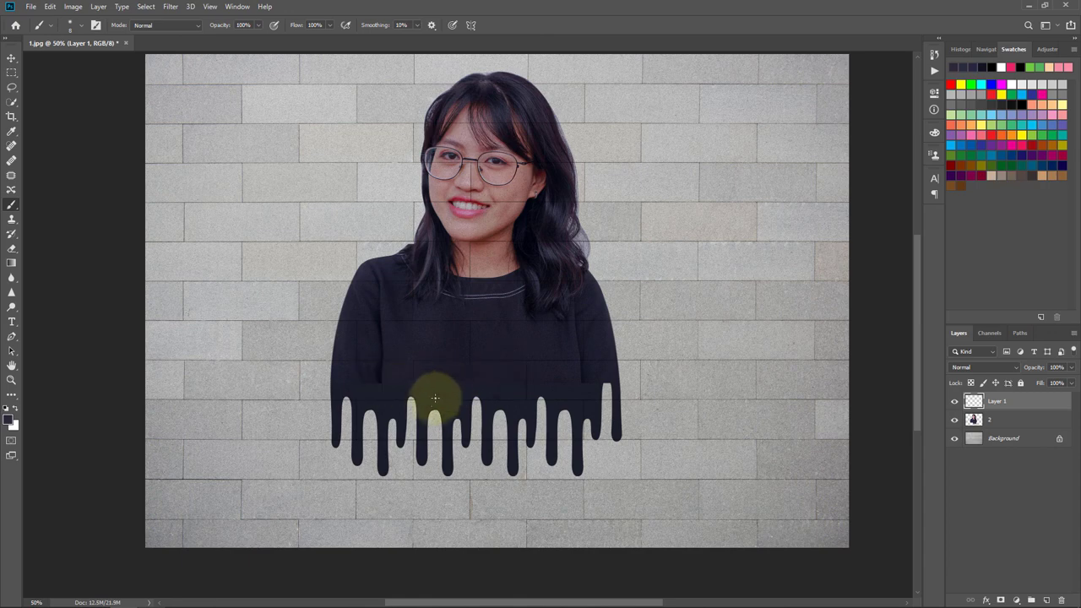
- Sample the dark sweater colour and set the brush to 4 px with 0% hardness
{"action": "scroll", "coordinate": [374, 420], "scroll_direction": "up", "scroll_amount": 1}
{"action": "scroll", "coordinate": [374, 420], "scroll_direction": "up", "scroll_amount": 1}
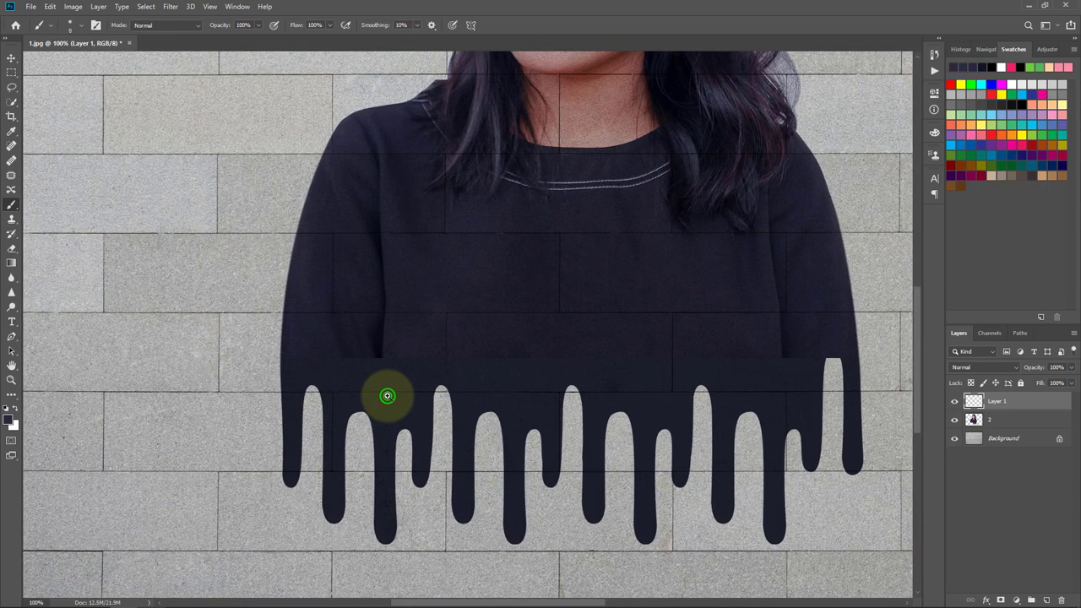
{"action": "scroll", "coordinate": [389, 387], "scroll_direction": "up", "scroll_amount": 1}
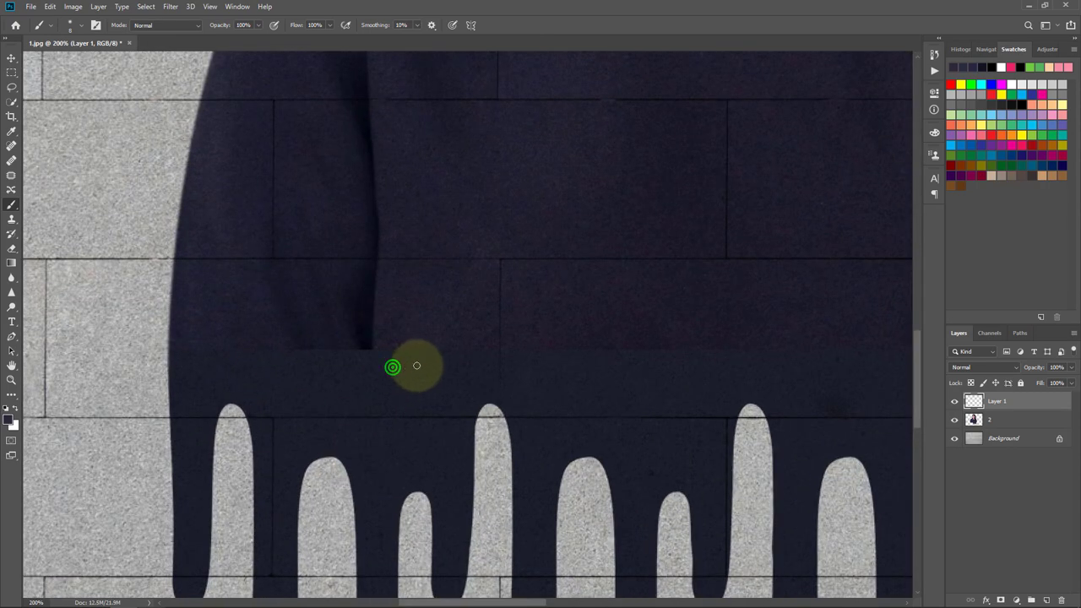
{"action": "key", "text": "i"}
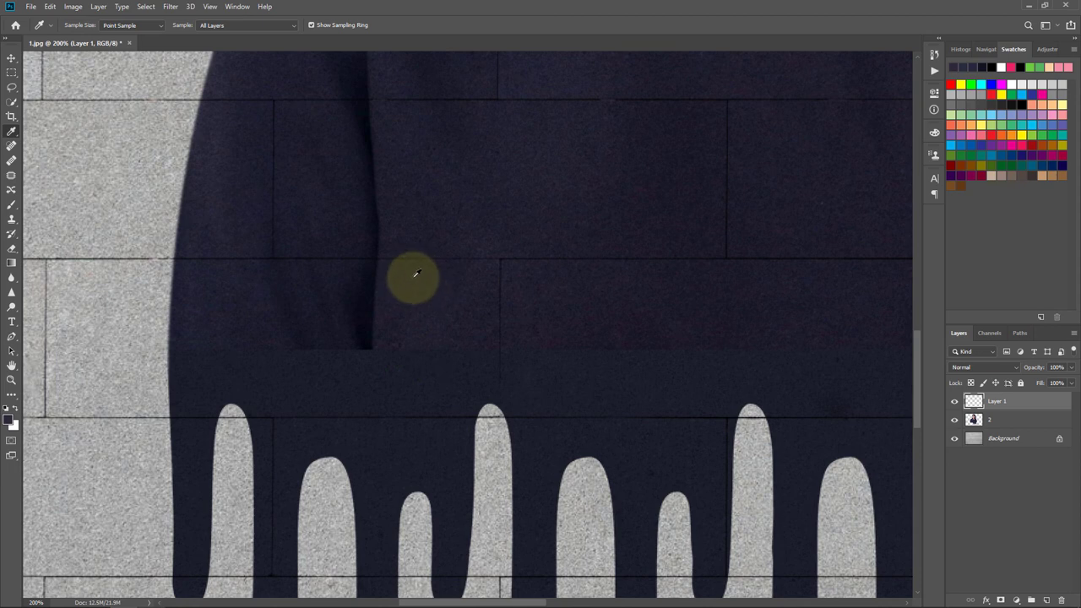
{"action": "left_click", "coordinate": [415, 275]}
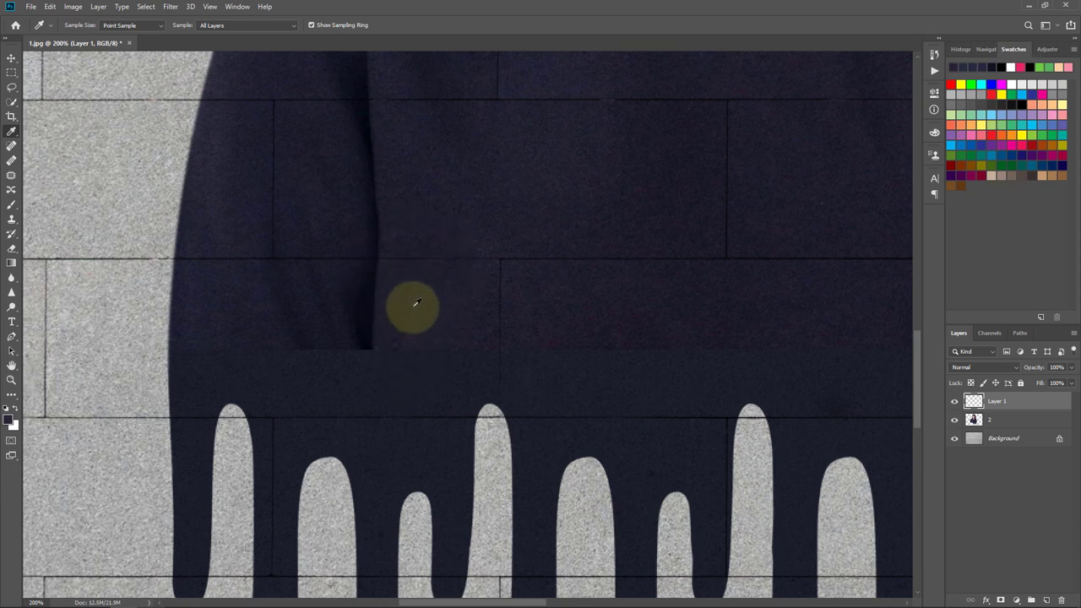
{"action": "key", "text": "b"}
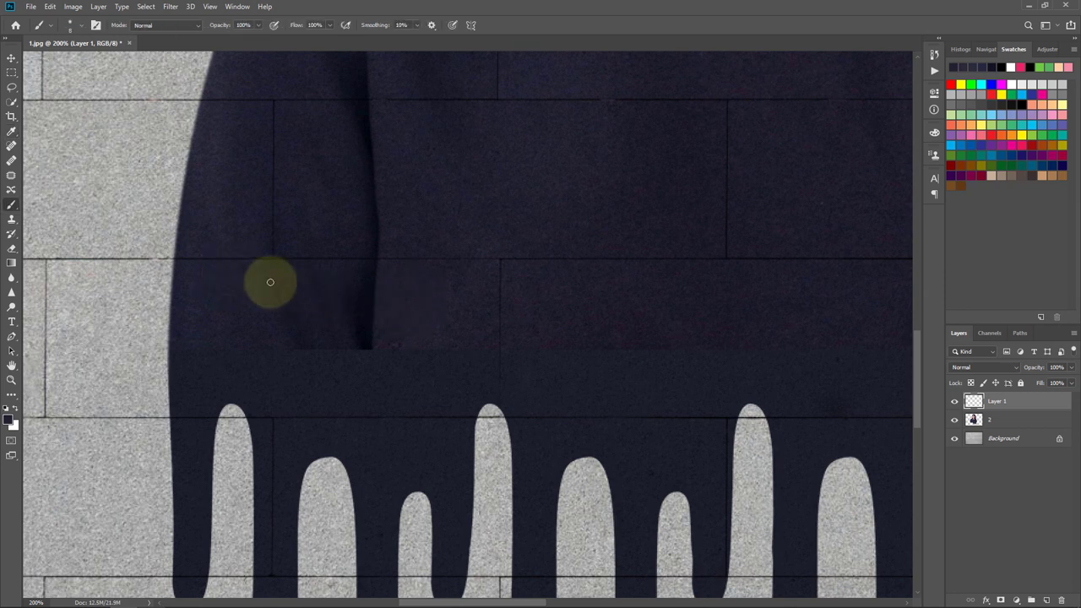
{"action": "left_click", "coordinate": [375, 325]}
{"action": "left_click", "coordinate": [386, 370]}
{"action": "scroll", "coordinate": [386, 370], "scroll_direction": "up", "scroll_amount": 1}
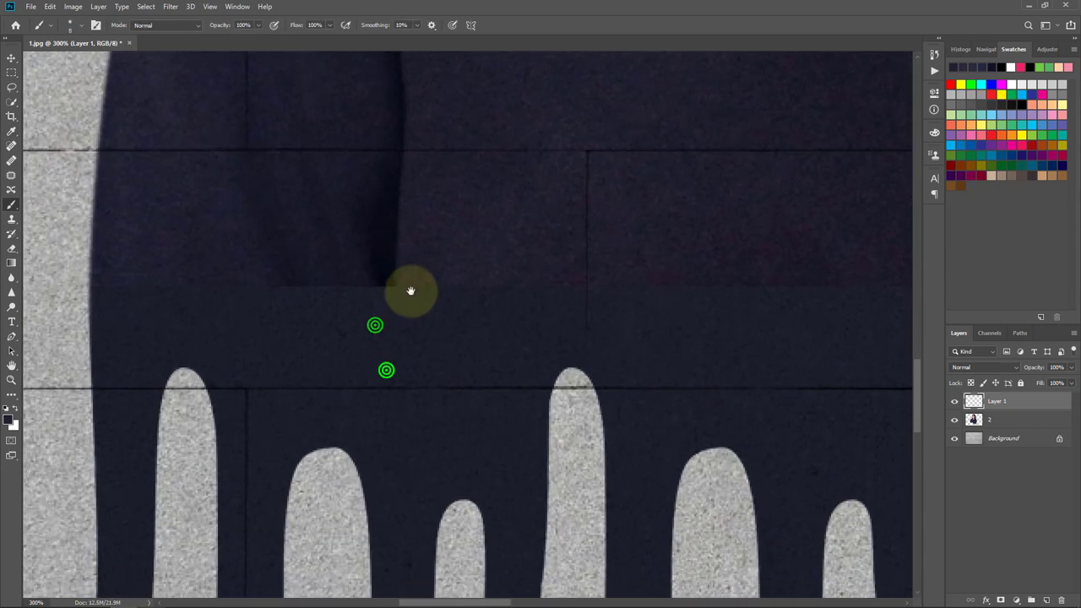
{"action": "right_click", "coordinate": [392, 231], "text": "alt"}
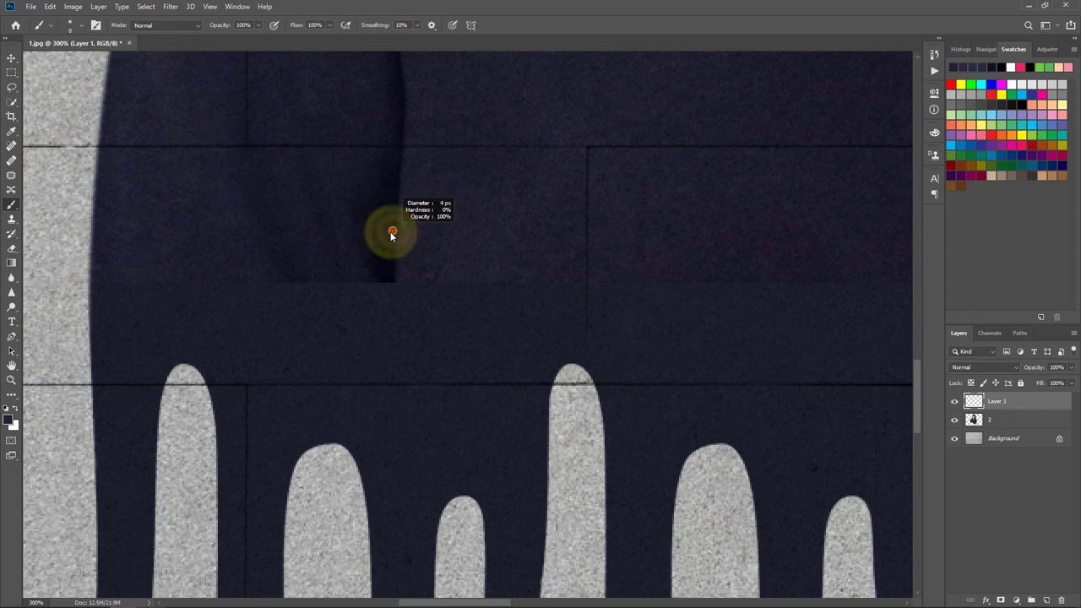
- Set the foreground to black 000000 and paint the left crease down between the drips
{"action": "mouse_move", "coordinate": [395, 233]}
{"action": "left_mouse_down"}
{"action": "mouse_move", "coordinate": [392, 305]}
{"action": "mouse_move", "coordinate": [397, 250]}
{"action": "left_mouse_up"}
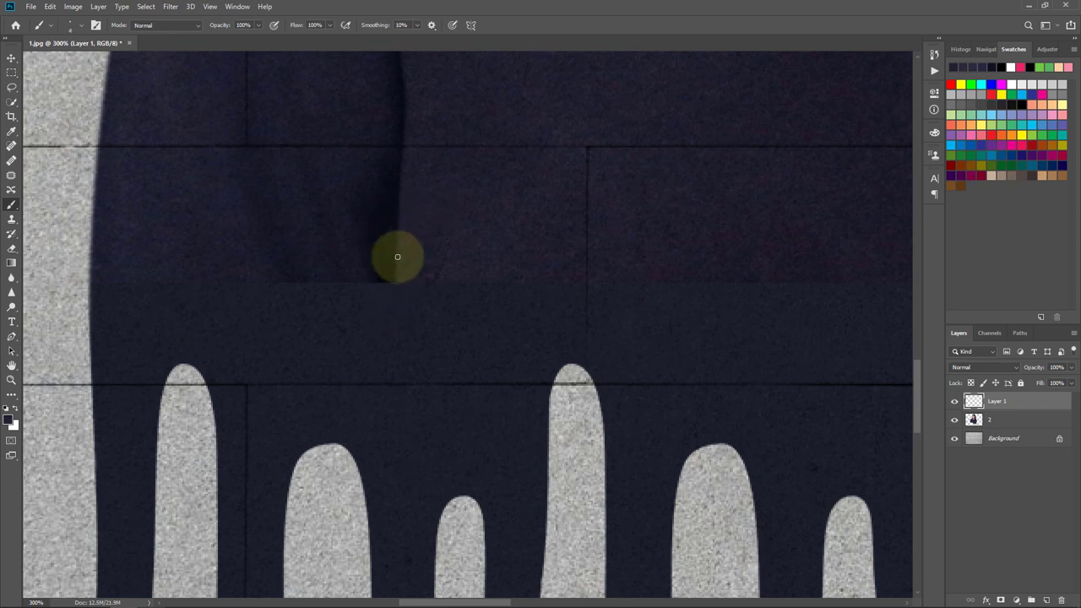
{"action": "left_click", "coordinate": [11, 420]}
{"action": "left_click_drag", "start_coordinate": [728, 511], "coordinate": [765, 541]}
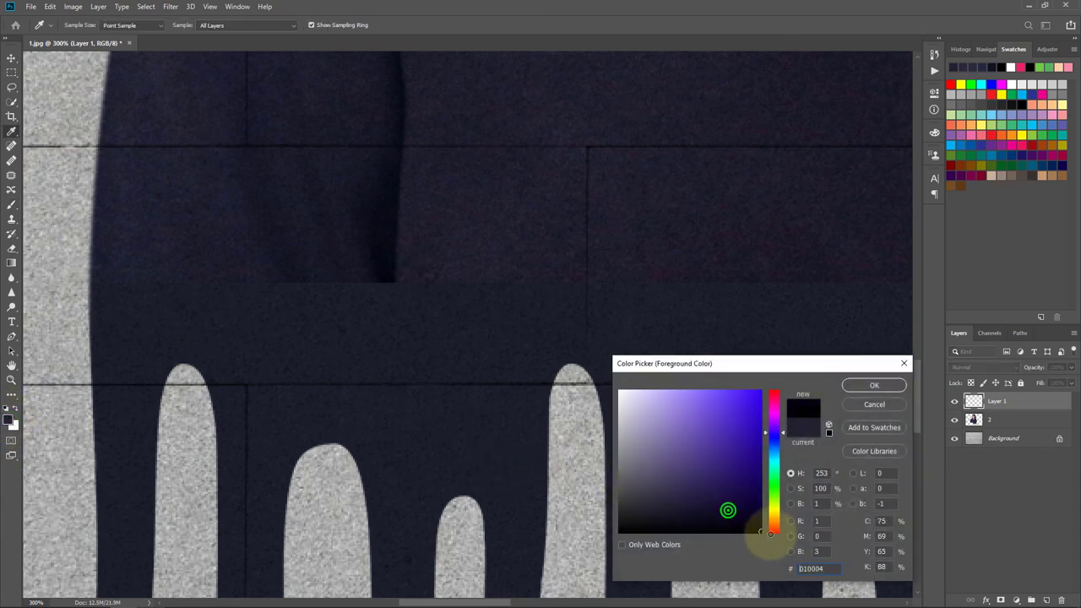
{"action": "left_click", "coordinate": [873, 386]}
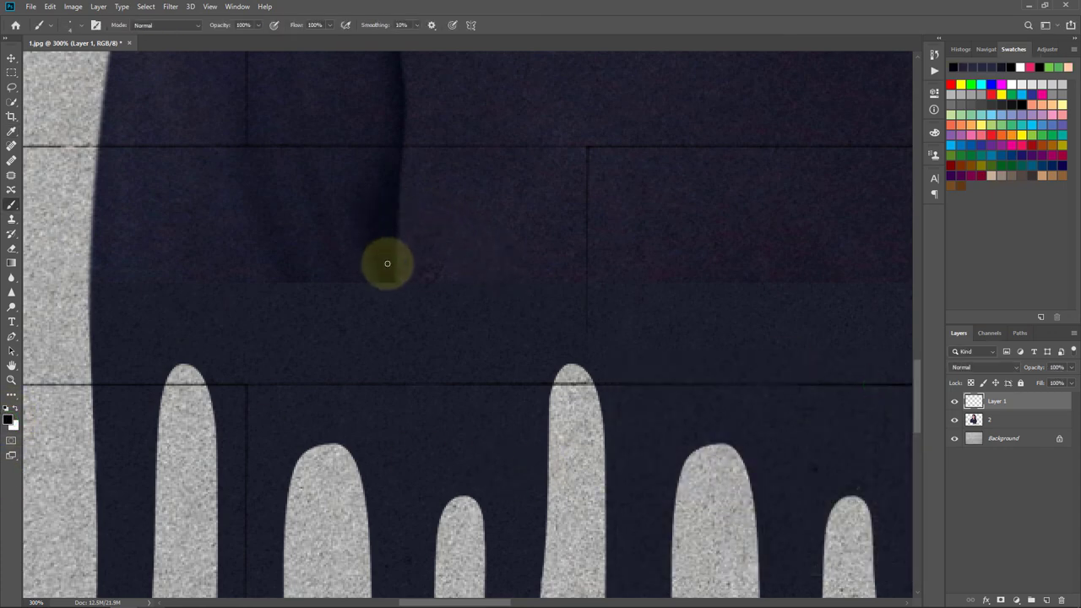
{"action": "left_click_drag", "start_coordinate": [393, 254], "coordinate": [381, 481]}
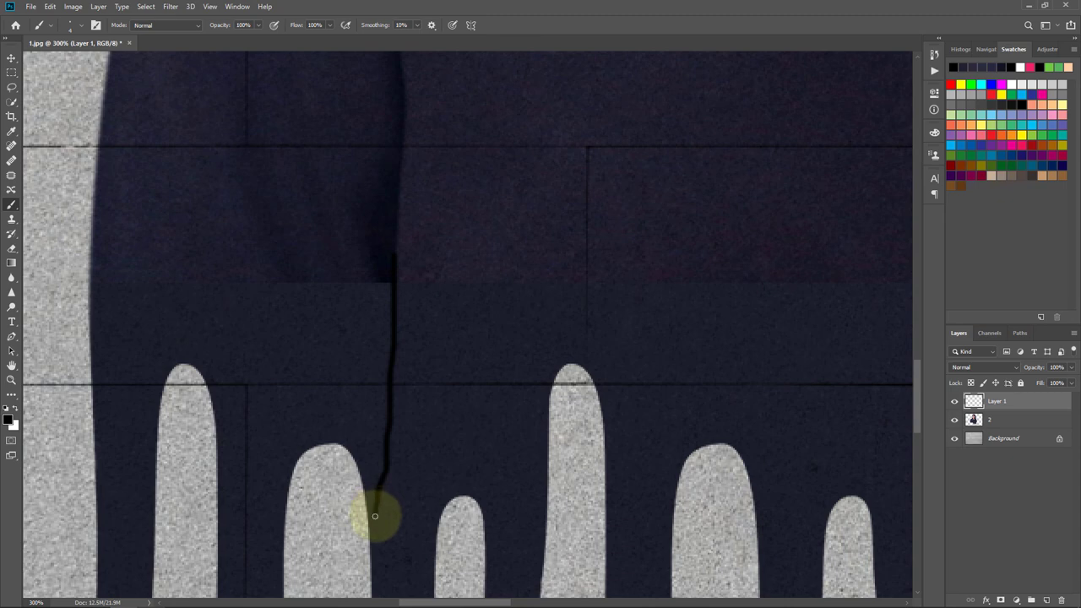
{"action": "left_click_drag", "start_coordinate": [382, 530], "coordinate": [376, 592]}
- Paint a black crease down the right sweater fold into the drips
{"action": "left_click_drag", "start_coordinate": [449, 374], "coordinate": [41, 309]}
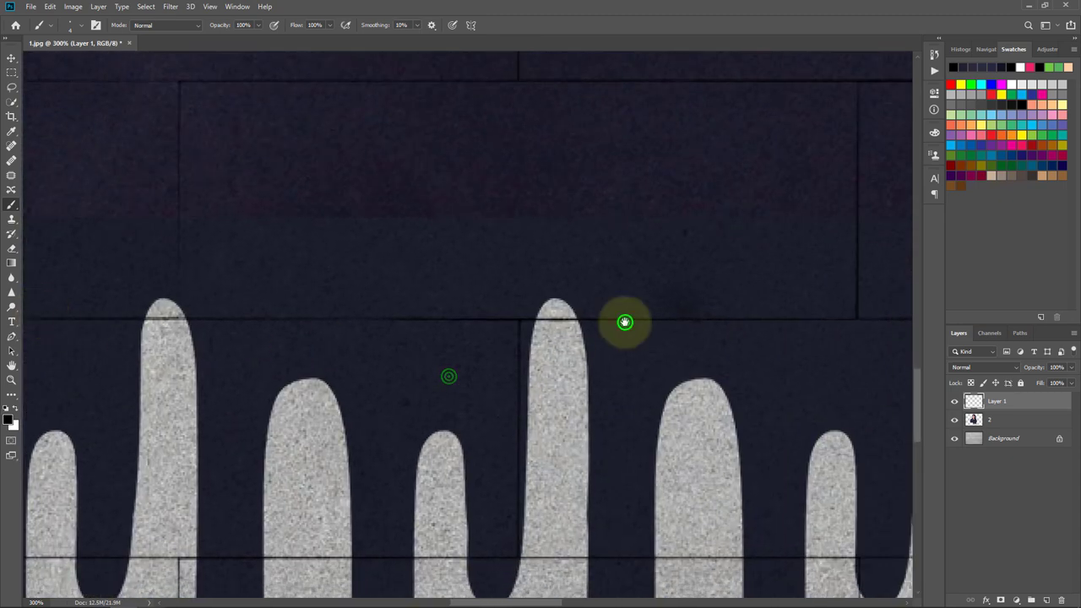
{"action": "left_click_drag", "start_coordinate": [626, 321], "coordinate": [141, 319]}
{"action": "left_click_drag", "start_coordinate": [704, 287], "coordinate": [551, 314]}
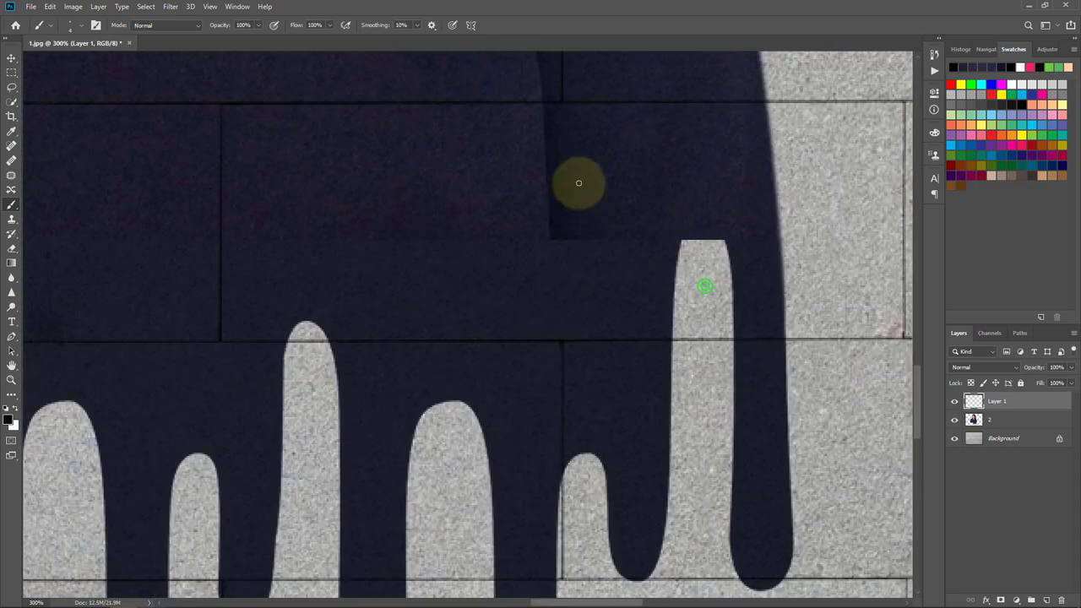
{"action": "left_click_drag", "start_coordinate": [550, 234], "coordinate": [567, 450]}
{"action": "scroll", "coordinate": [575, 314], "scroll_direction": "down", "scroll_amount": 1}
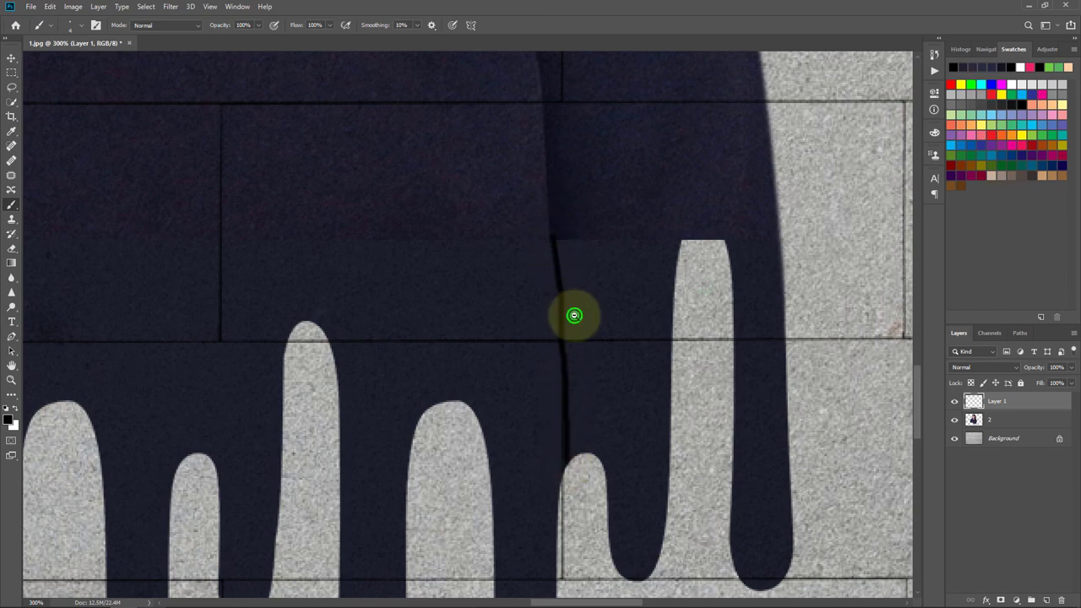
{"action": "scroll", "coordinate": [575, 313], "scroll_direction": "down", "scroll_amount": 1}
{"action": "scroll", "coordinate": [415, 327], "scroll_direction": "down", "scroll_amount": 1}
{"action": "left_click_drag", "start_coordinate": [428, 353], "coordinate": [449, 390]}
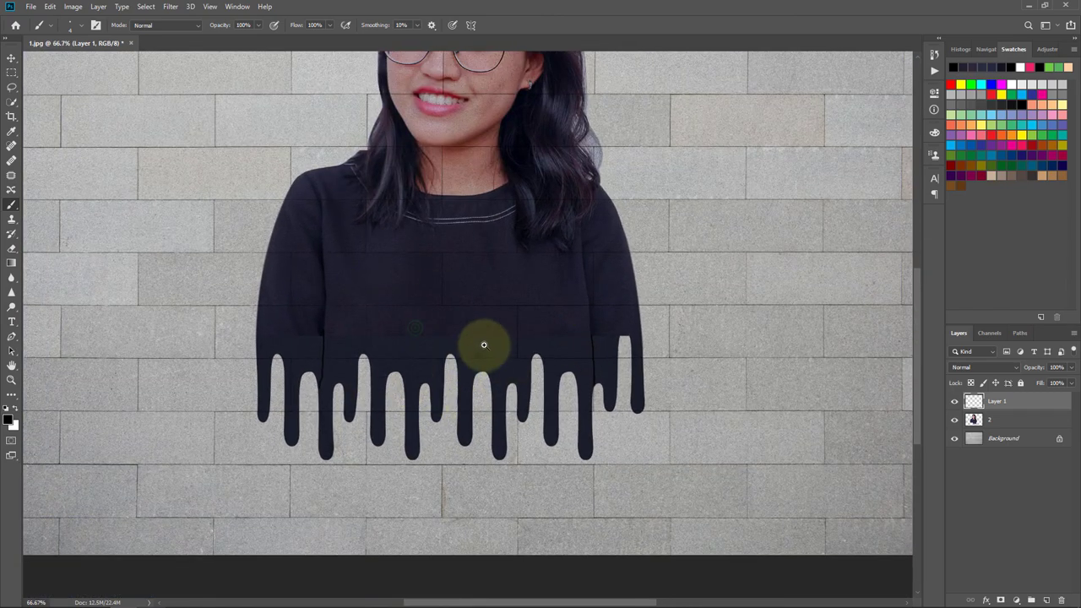
- Set Layer 1 to Multiply at about 26% opacity, then select layer 2
{"action": "scroll", "coordinate": [482, 342], "scroll_direction": "up", "scroll_amount": 1}
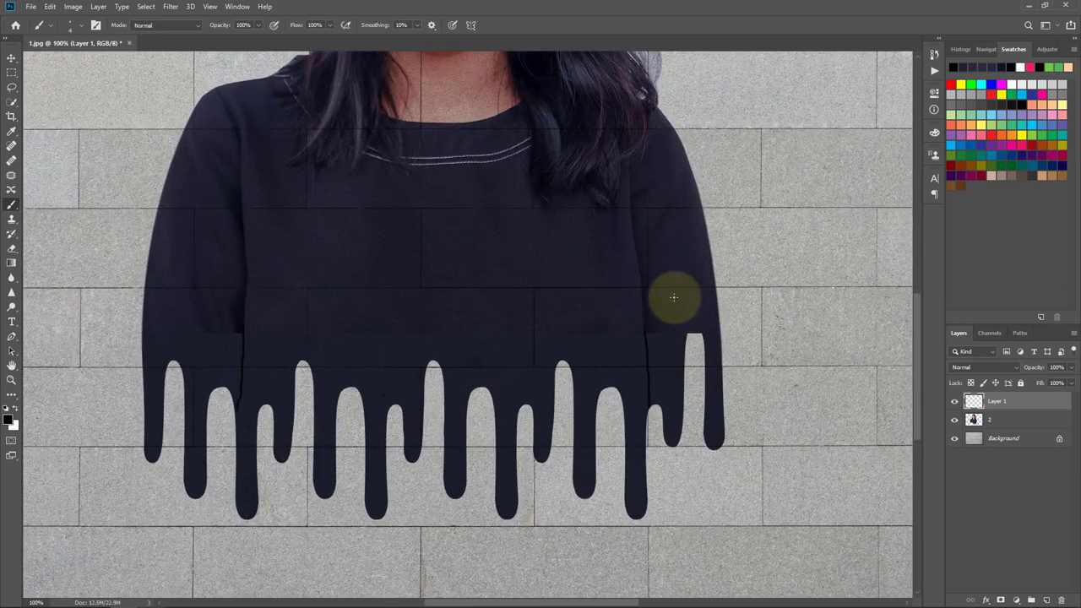
{"action": "left_click", "coordinate": [966, 366]}
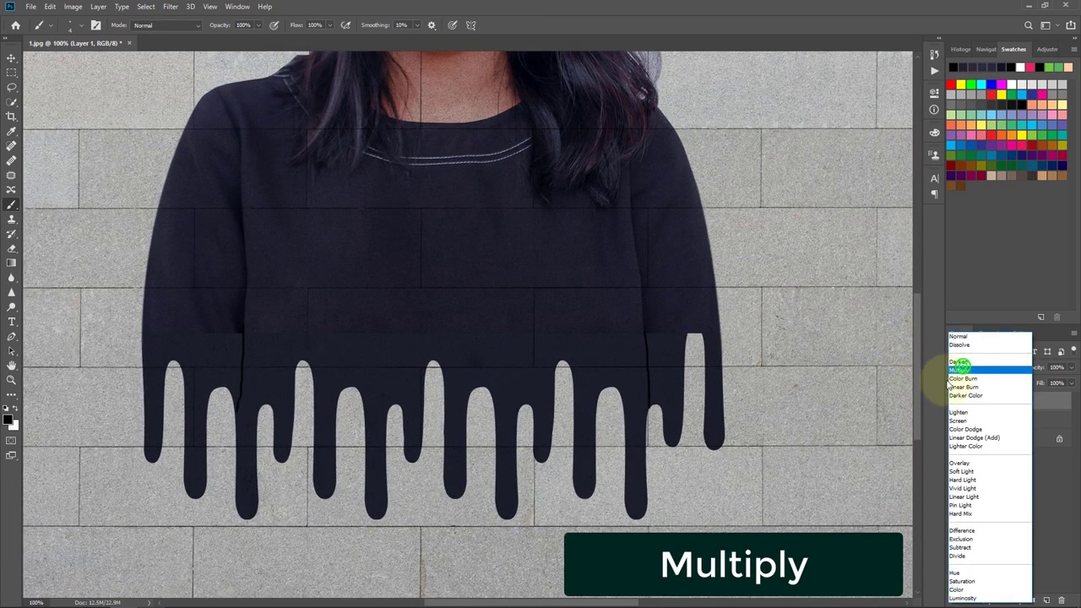
{"action": "left_click", "coordinate": [965, 372]}
{"action": "type", "text": "26"}
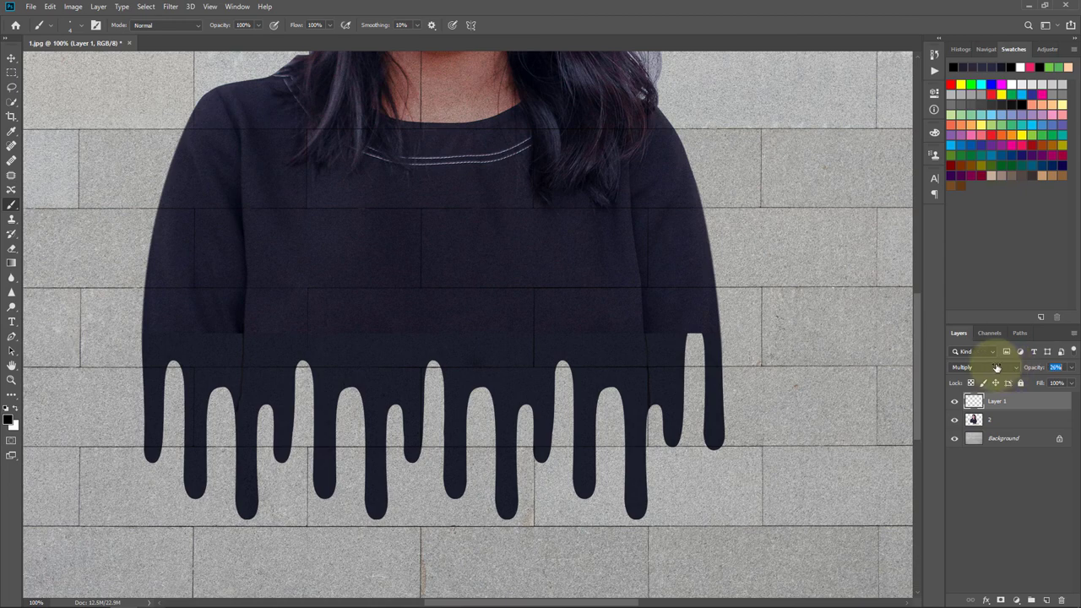
{"action": "left_click_drag", "start_coordinate": [661, 304], "coordinate": [511, 422]}
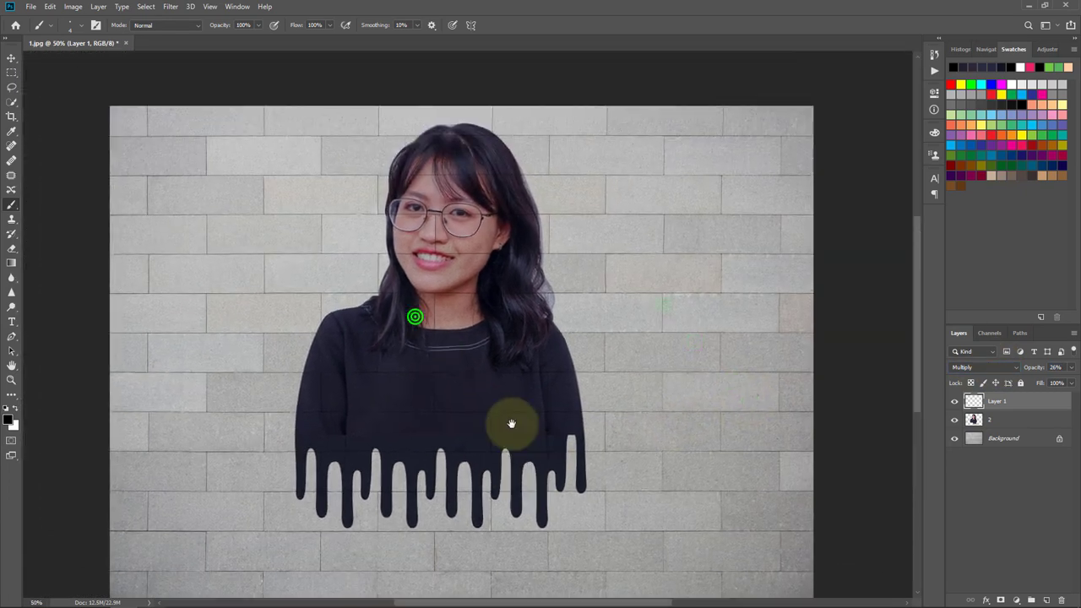
{"action": "left_click", "coordinate": [1013, 420]}
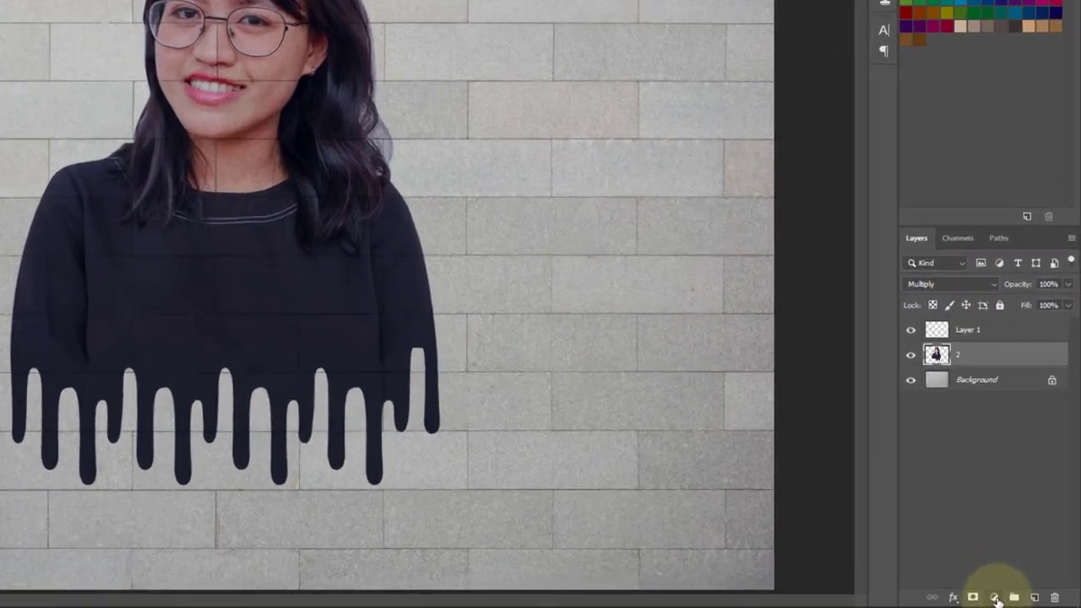
- Add a Brightness/Contrast layer clipped to layer 2 with Contrast 52 and Brightness 0
{"action": "left_click", "coordinate": [994, 598]}
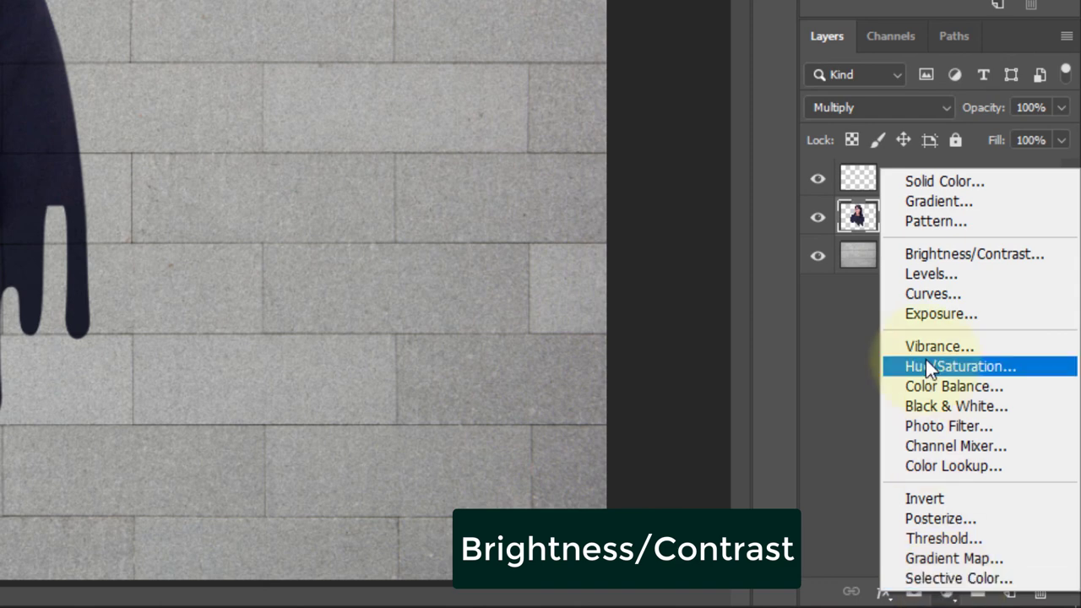
{"action": "left_click", "coordinate": [955, 256]}
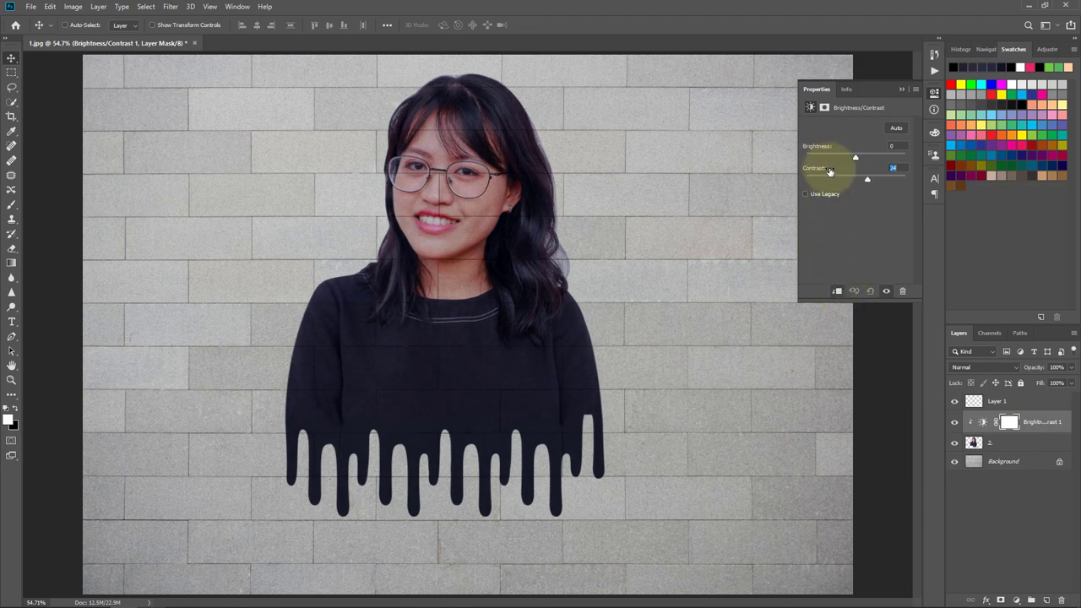
{"action": "left_click_drag", "start_coordinate": [830, 170], "coordinate": [842, 171]}
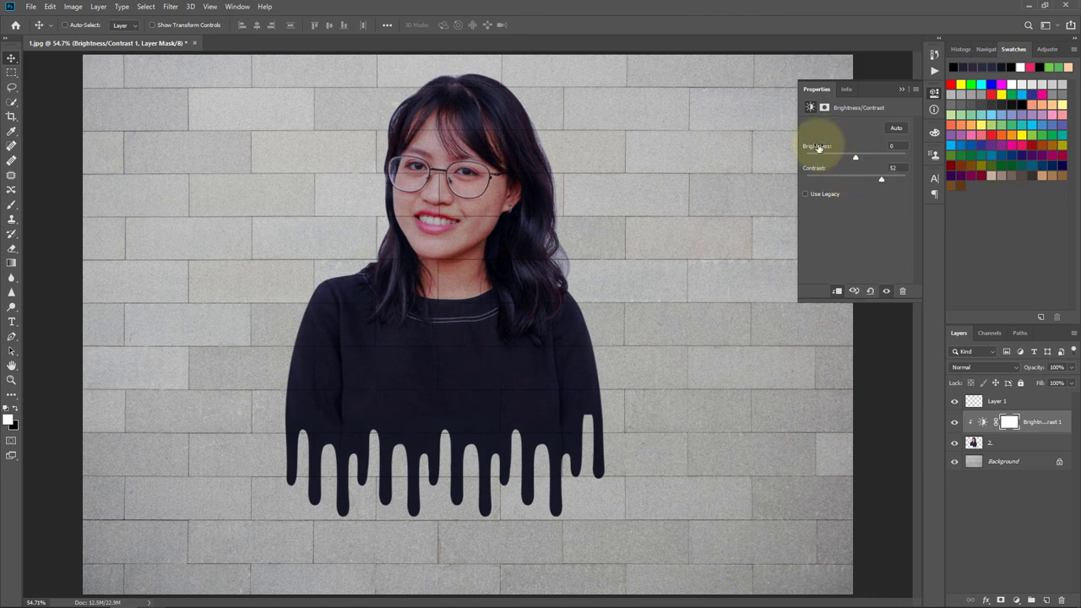
{"action": "left_click_drag", "start_coordinate": [825, 145], "coordinate": [829, 147]}
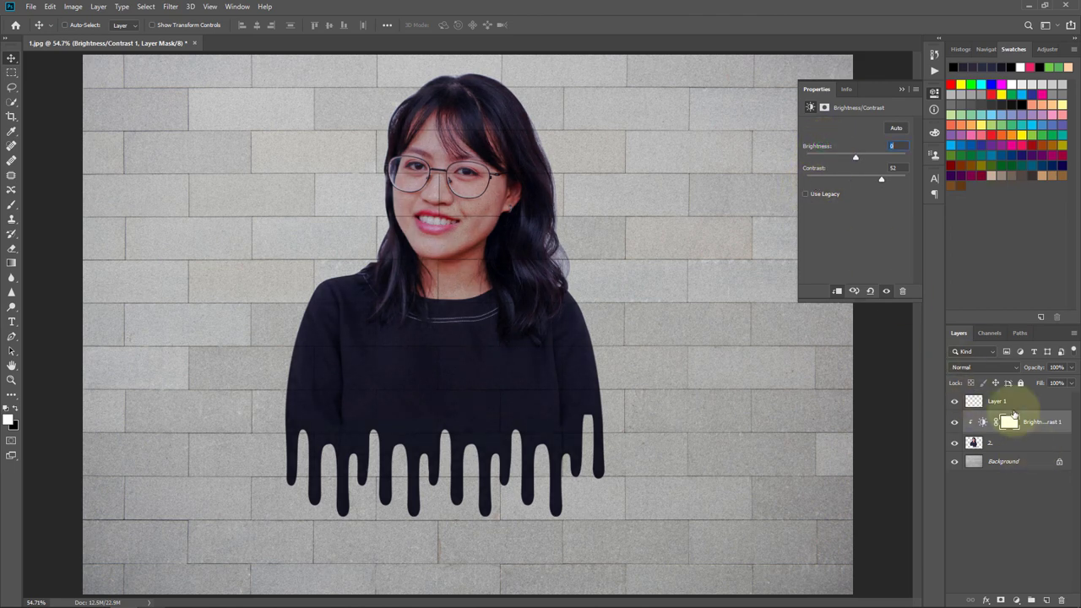
{"action": "left_click", "coordinate": [903, 88]}
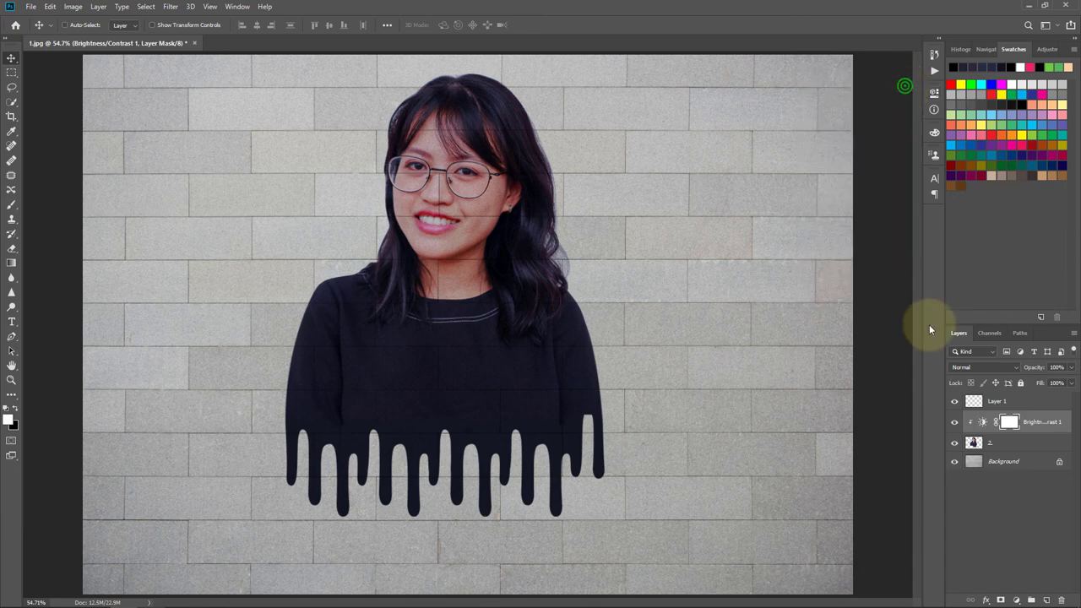
{"action": "left_click", "coordinate": [630, 263], "text": "alt"}
{"action": "left_click", "coordinate": [615, 296], "text": "alt"}
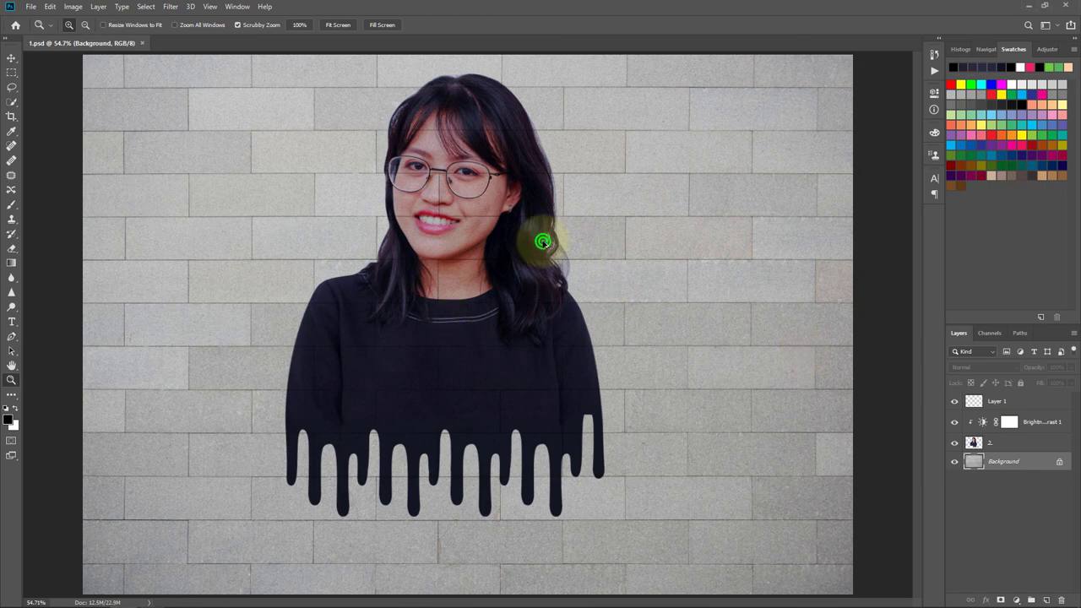
- With the Move tool active, add an empty Layer 2 directly above the Background
{"action": "left_click_drag", "start_coordinate": [193, 127], "coordinate": [196, 128]}
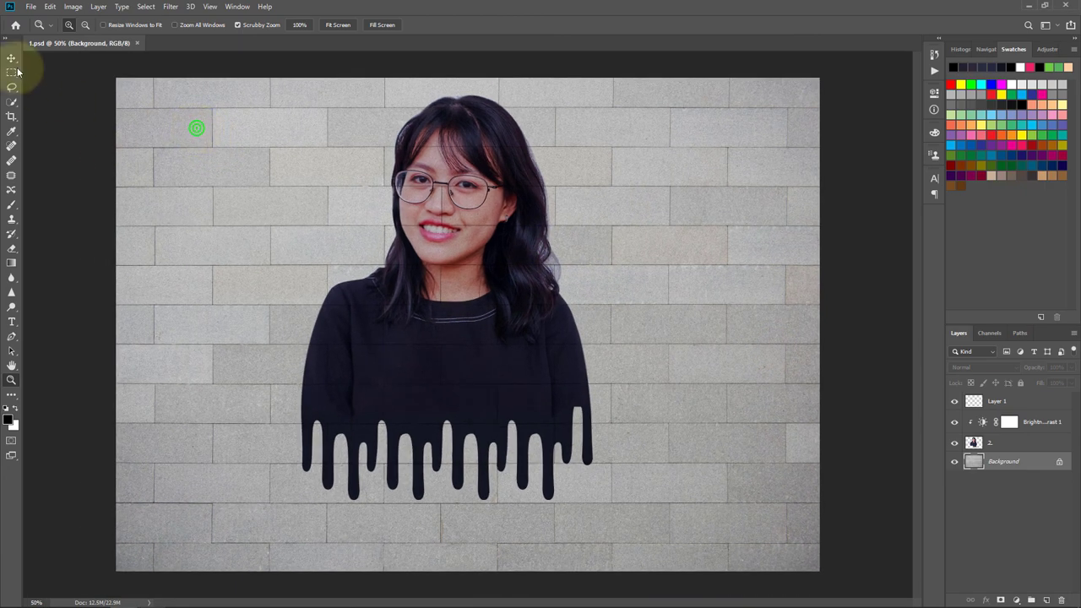
{"action": "key", "text": "v"}
{"action": "left_click", "coordinate": [482, 326], "text": "alt"}
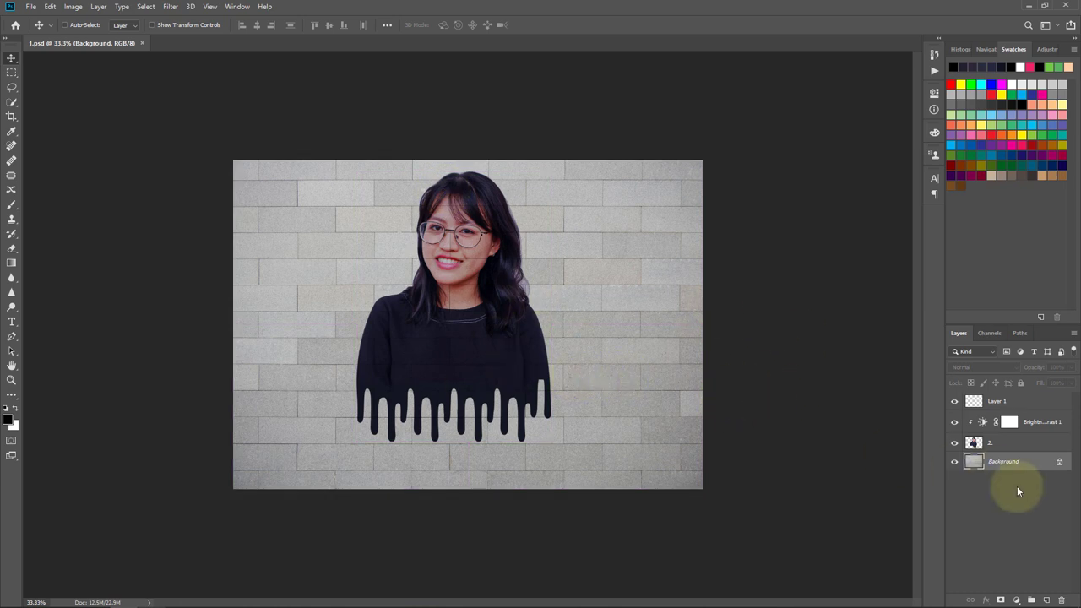
{"action": "left_click", "coordinate": [1046, 600]}
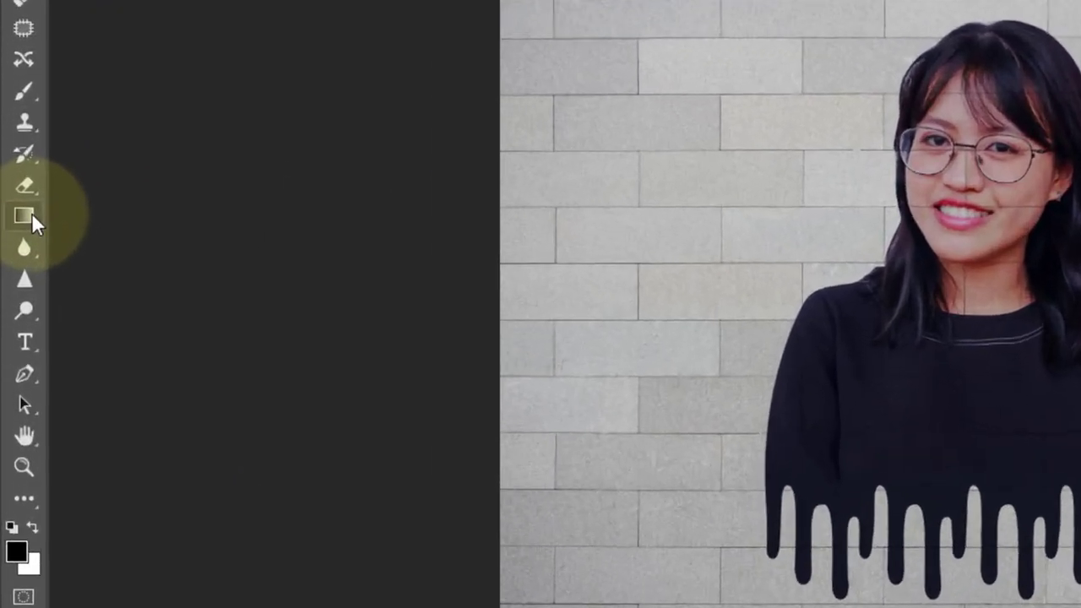
- Set up the Gradient tool with the Neutral Density preset, Radial style and Reverse ticked
{"action": "left_click", "coordinate": [14, 261]}
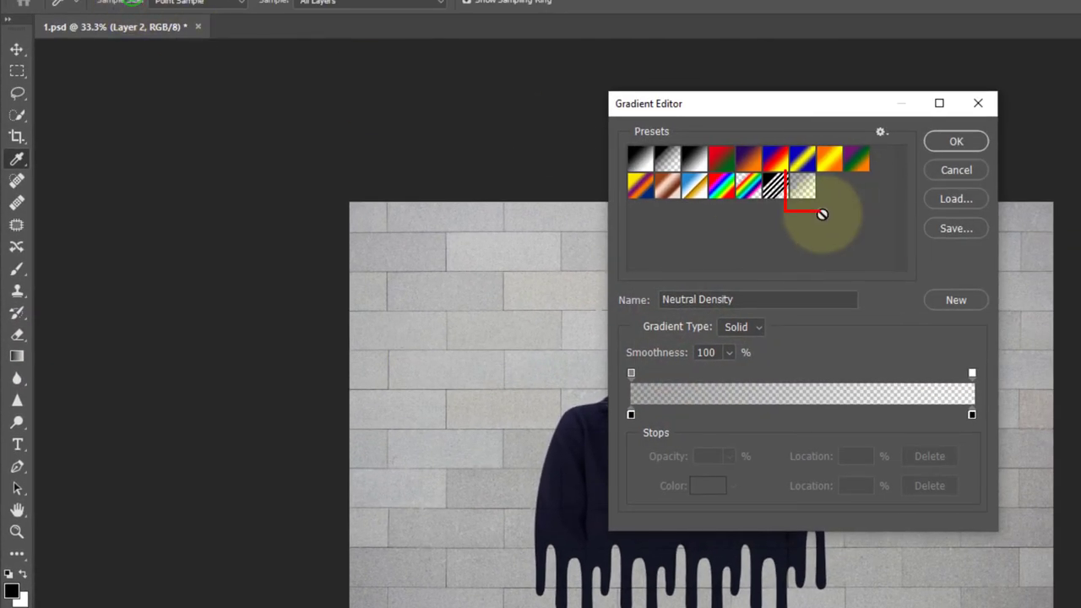
{"action": "left_click", "coordinate": [803, 188]}
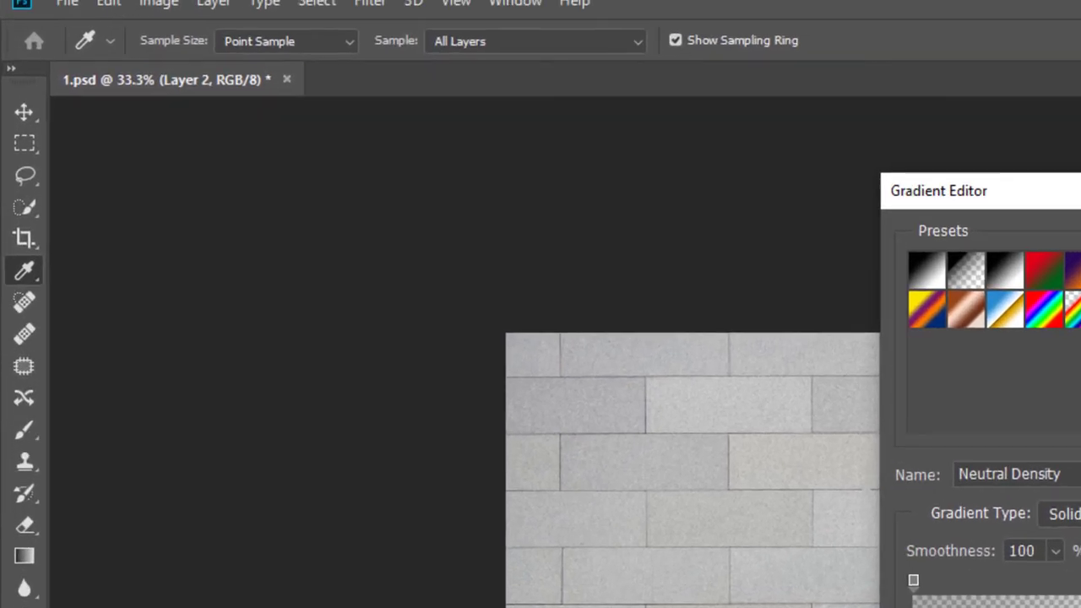
{"action": "left_click", "coordinate": [331, 67]}
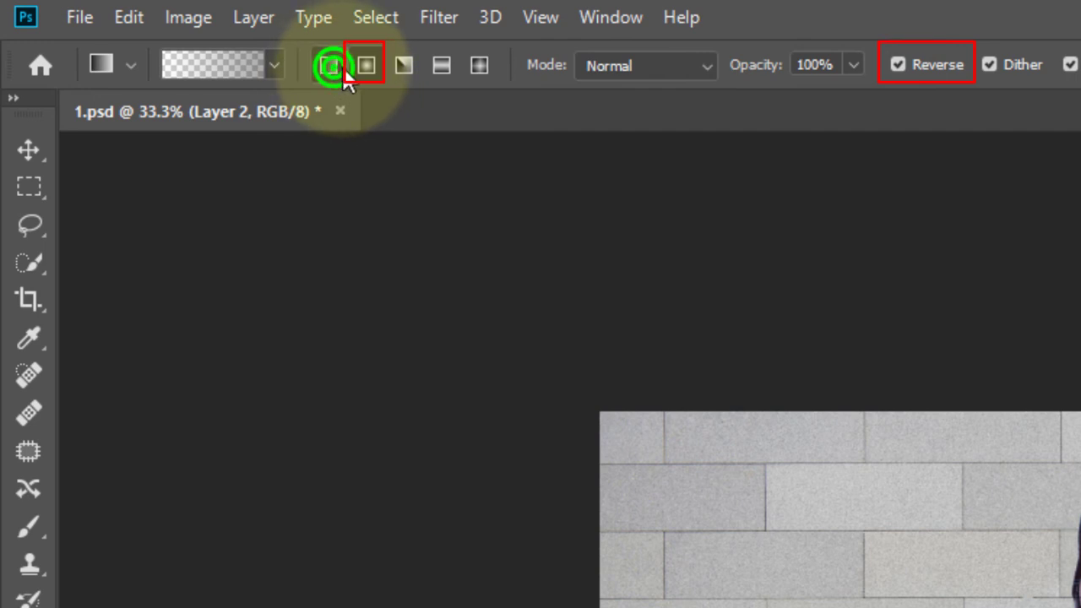
{"action": "left_click", "coordinate": [366, 65]}
{"action": "left_click", "coordinate": [404, 65]}
{"action": "left_click", "coordinate": [442, 65]}
{"action": "left_click", "coordinate": [482, 65]}
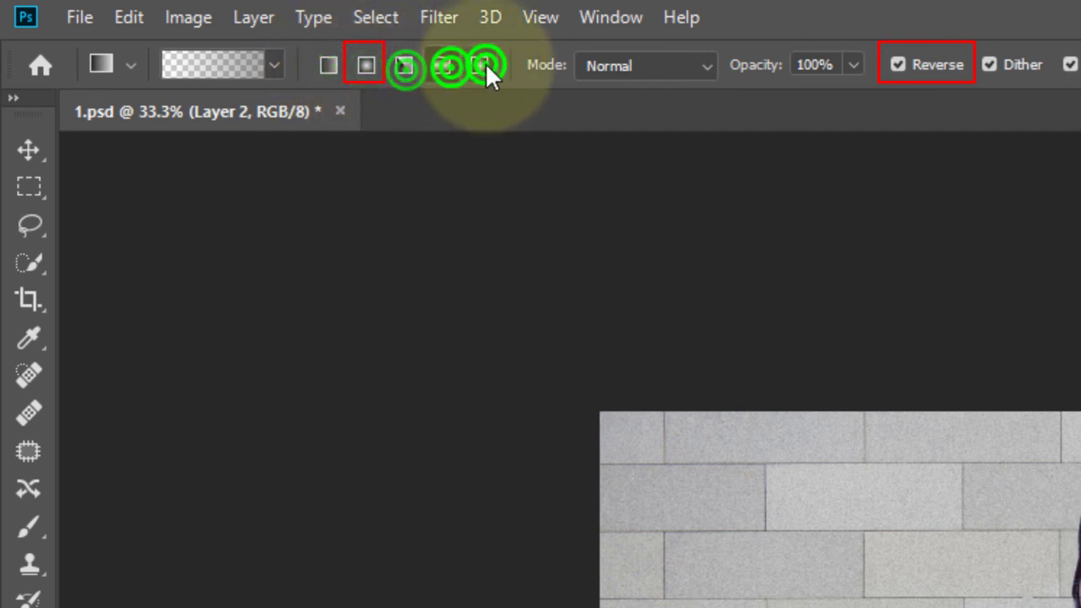
{"action": "left_click", "coordinate": [365, 66]}
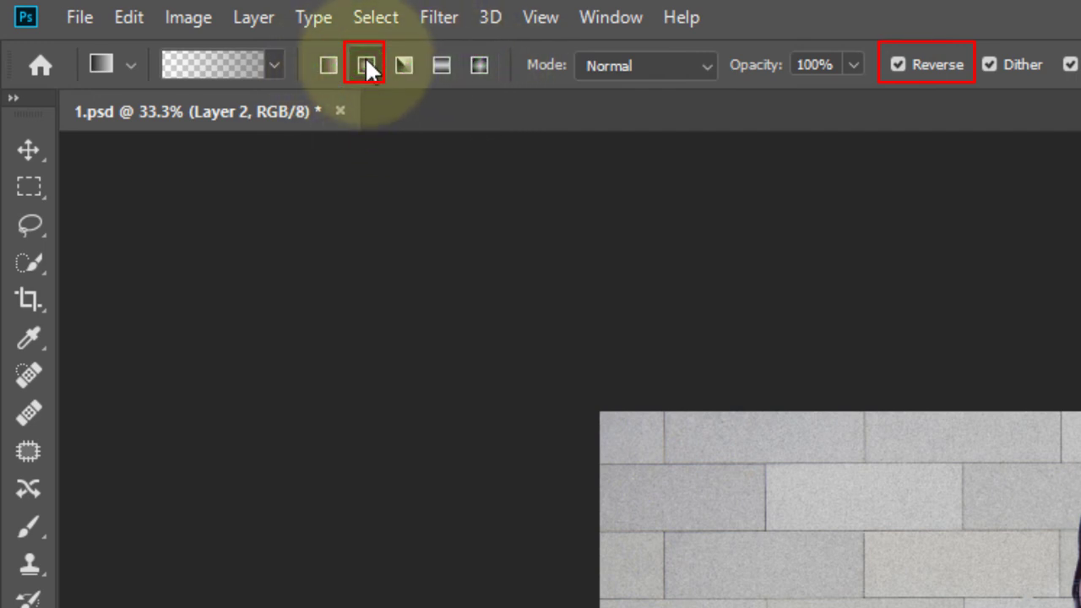
{"action": "left_click", "coordinate": [368, 67]}
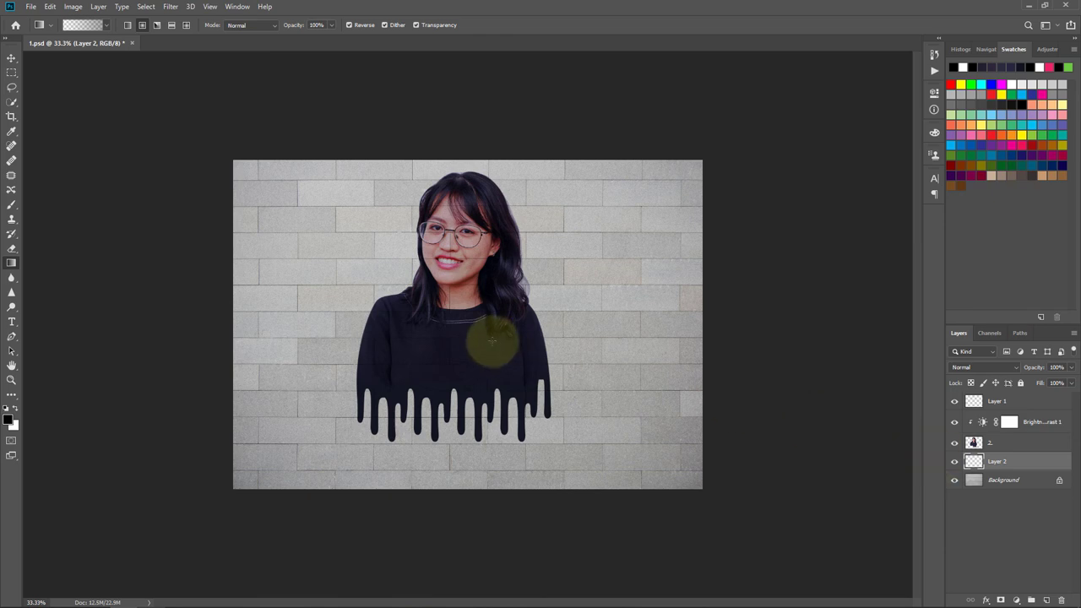
- Drag a radial gradient outward from the figure's centre on Layer 2 and lower its opacity
{"action": "left_click_drag", "start_coordinate": [461, 331], "coordinate": [456, 543]}
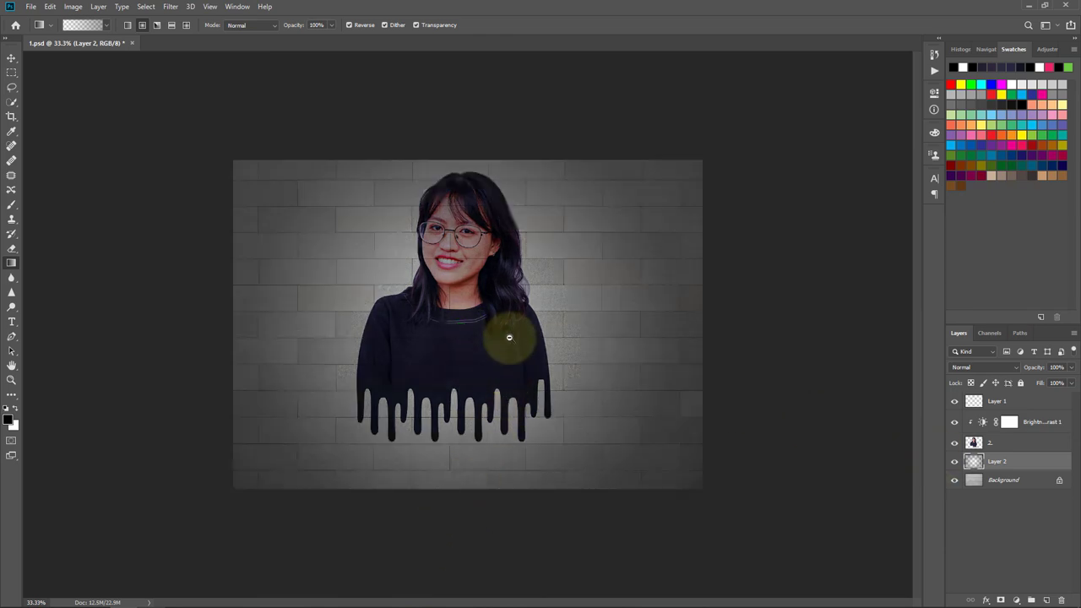
{"action": "scroll", "coordinate": [507, 321], "scroll_direction": "down", "scroll_amount": 3}
{"action": "left_click", "coordinate": [520, 288]}
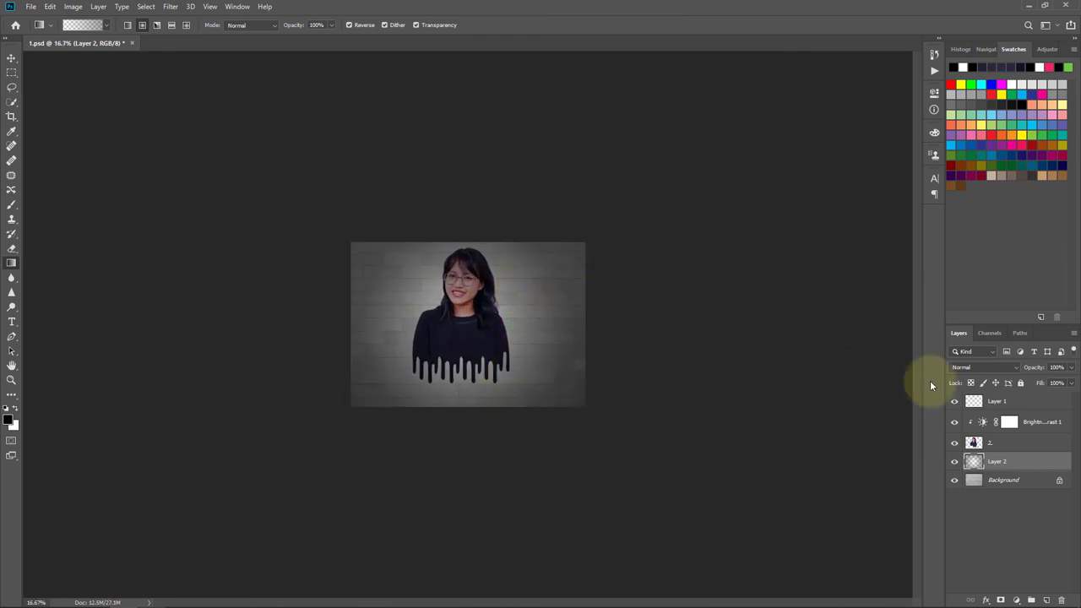
{"action": "left_click_drag", "start_coordinate": [1041, 368], "coordinate": [1032, 369]}
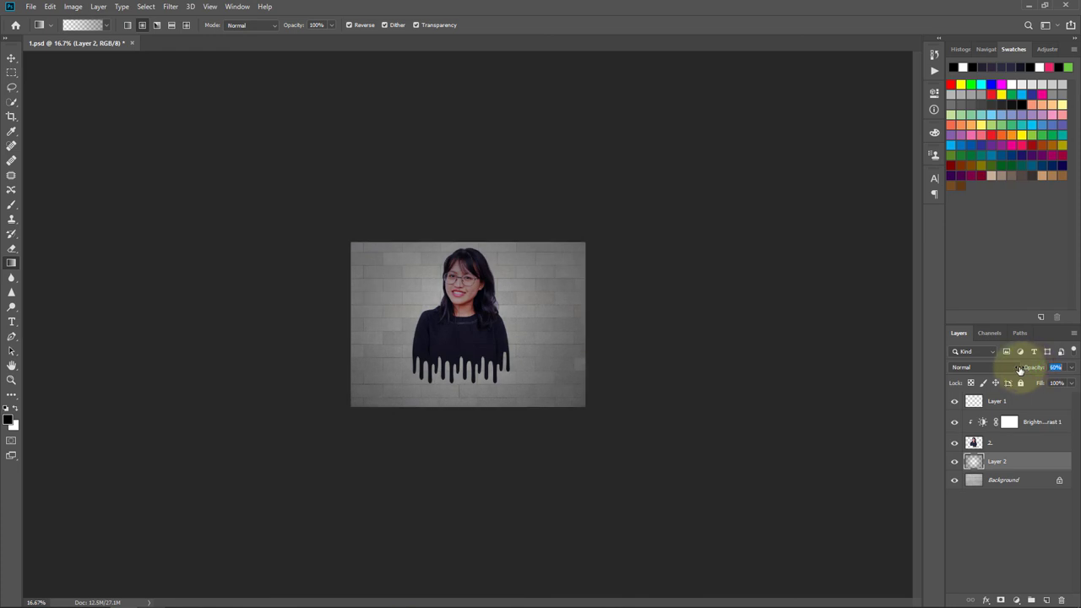
{"action": "key", "text": "Return"}
- Compare the vignette on and off and settle its opacity at 54%
{"action": "key", "text": "ctrl+0"}
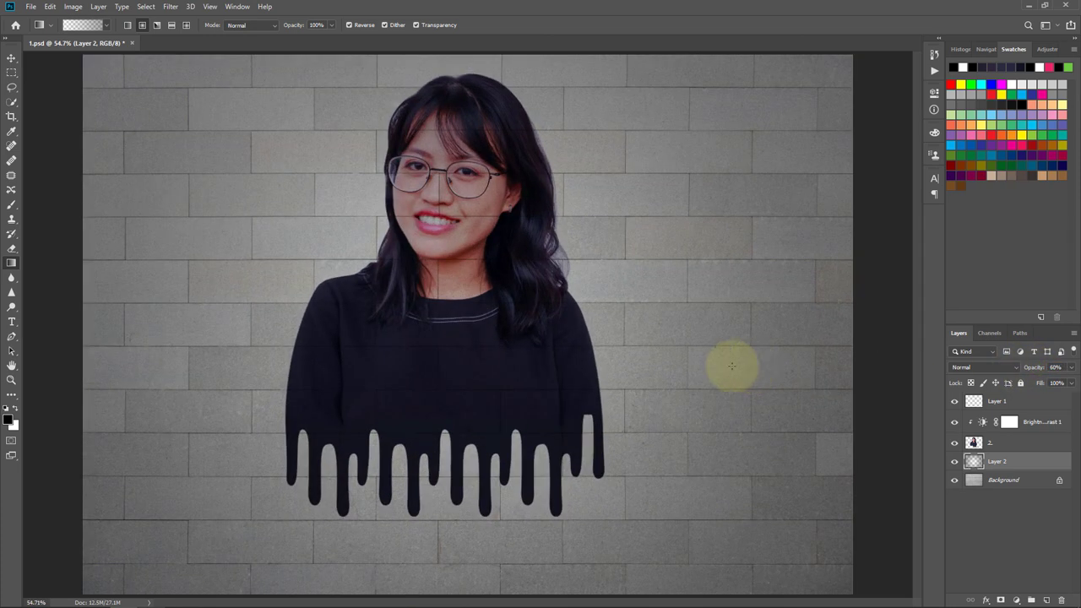
{"action": "left_click", "coordinate": [654, 319], "text": "alt"}
{"action": "left_click", "coordinate": [671, 310]}
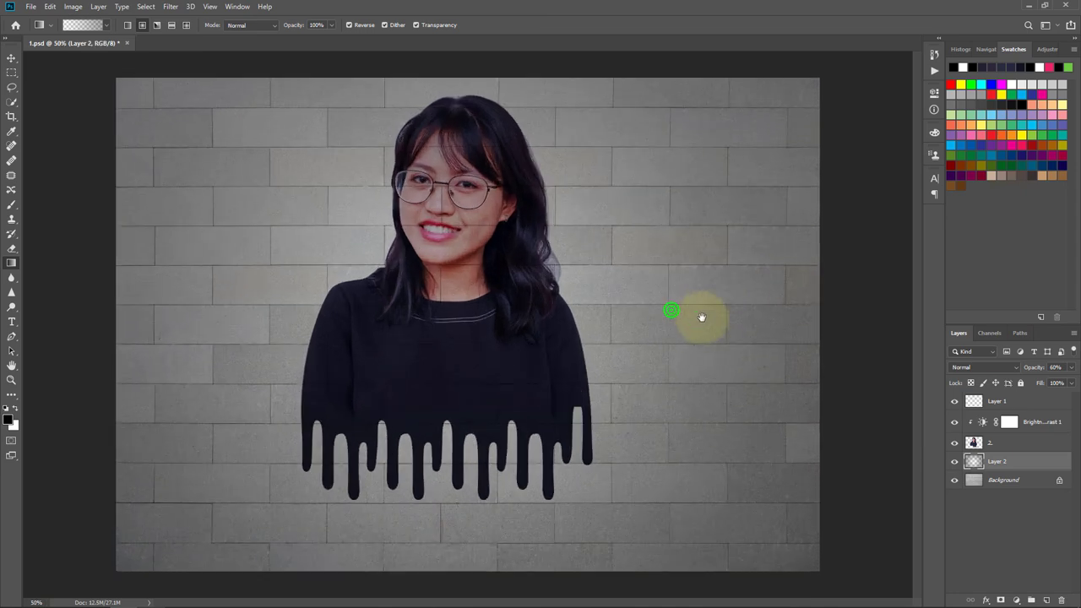
{"action": "left_click", "coordinate": [955, 461]}
{"action": "left_click", "coordinate": [955, 461]}
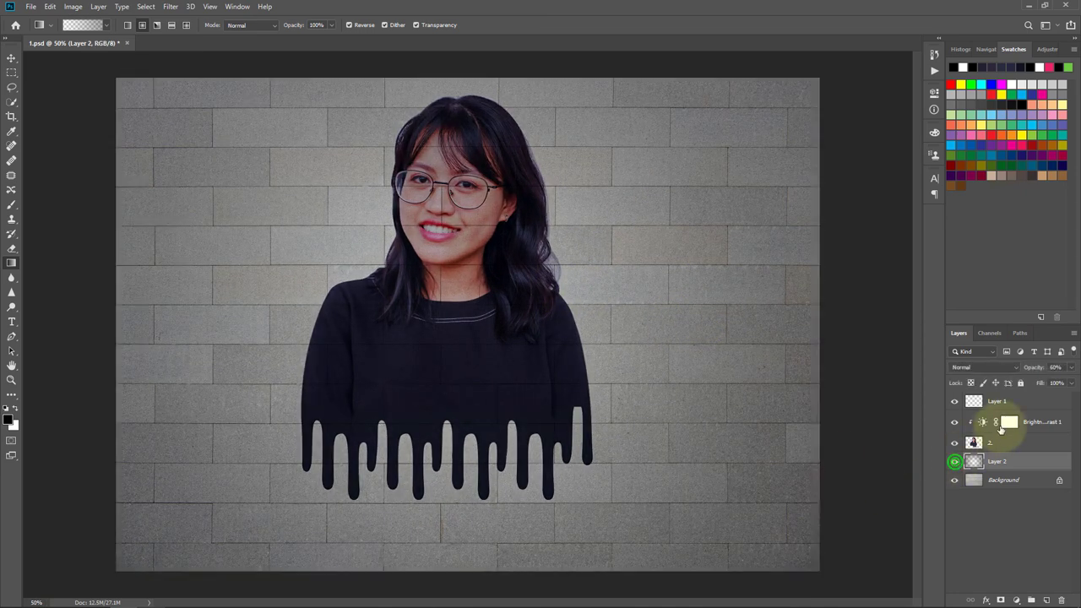
{"action": "left_click_drag", "start_coordinate": [1029, 368], "coordinate": [1029, 368]}
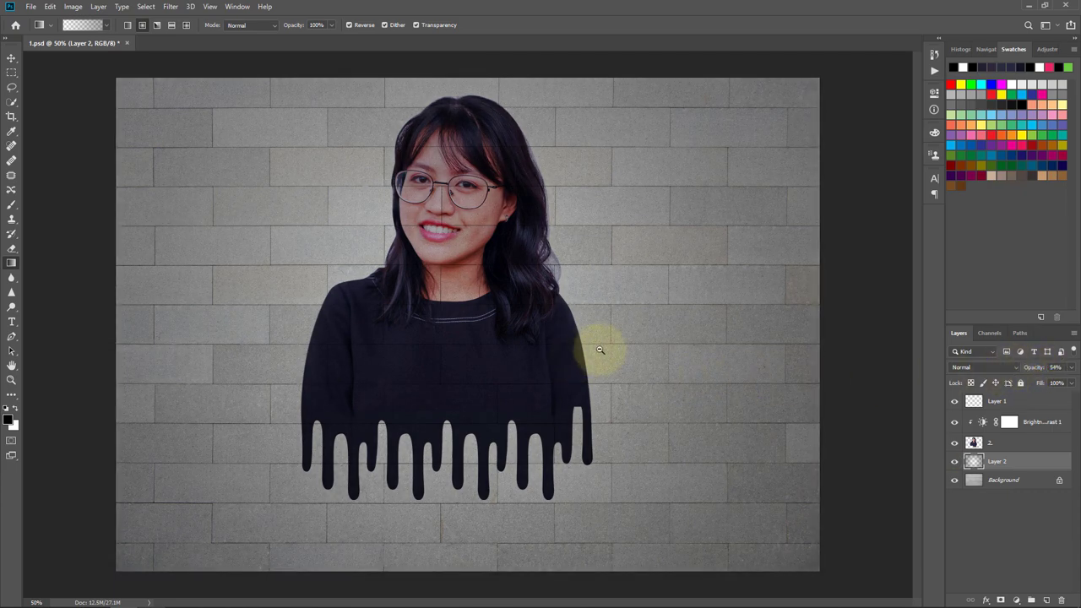
{"action": "key", "text": "ctrl+minus"}
{"action": "left_click", "coordinate": [954, 461]}
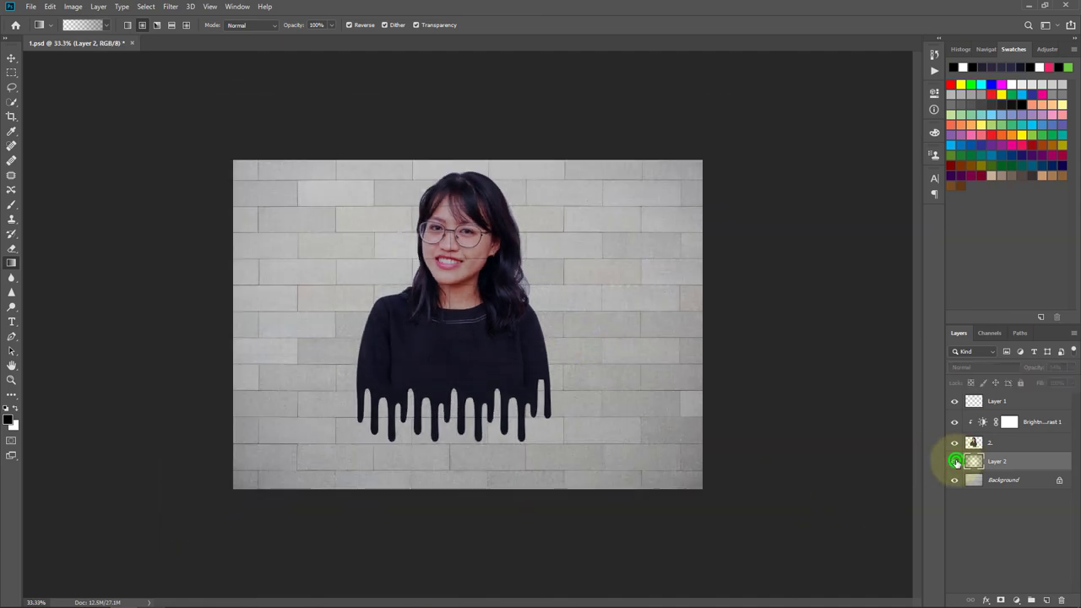
{"action": "left_click", "coordinate": [604, 339]}
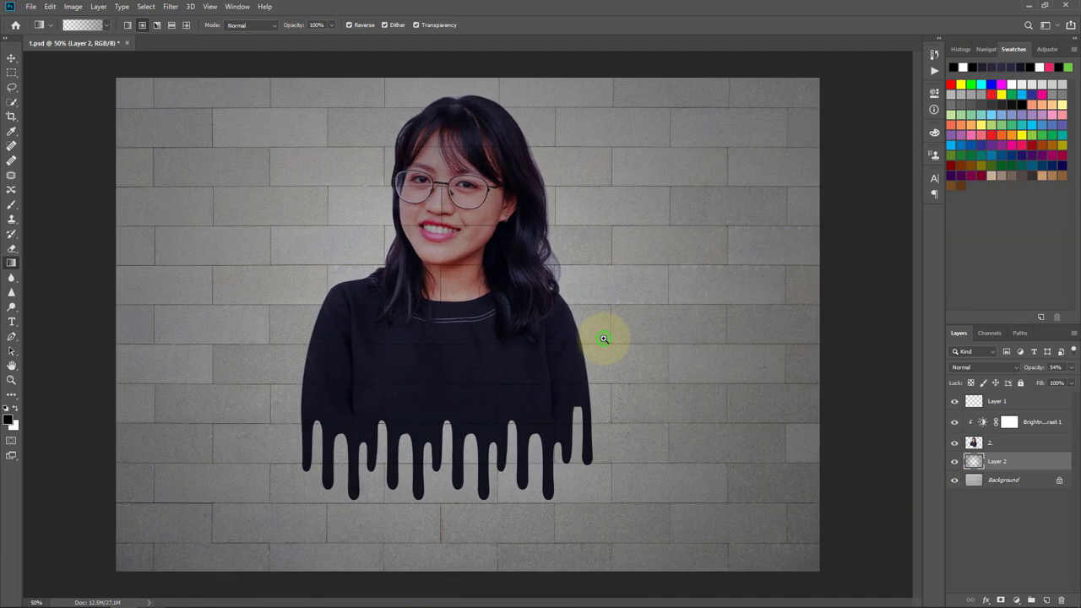
{"action": "left_click", "coordinate": [12, 54]}
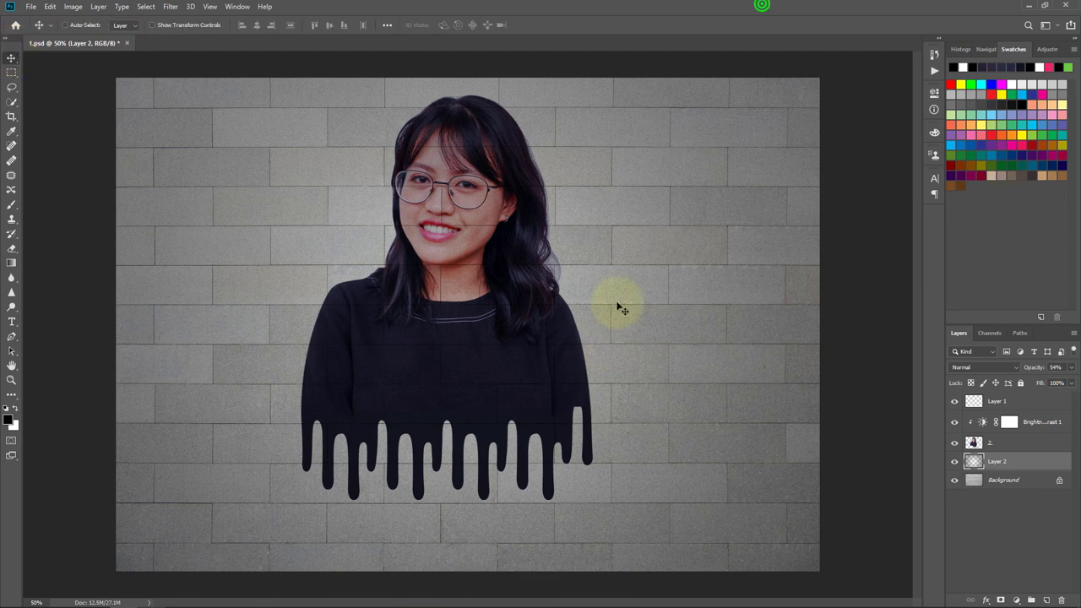